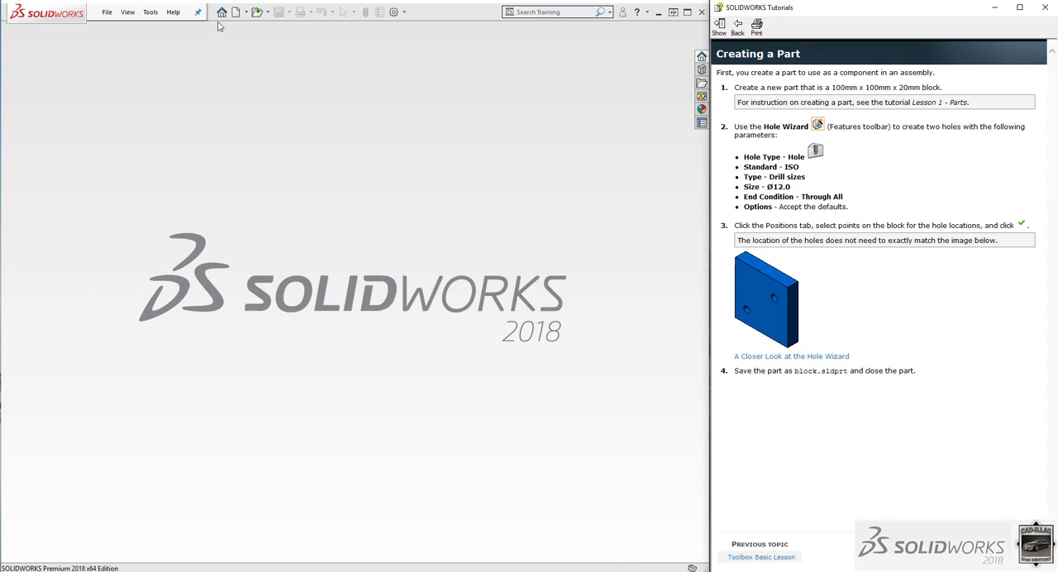
Create a new part document from the tutorial part template.
{"action": "left_click", "coordinate": [237, 13]}
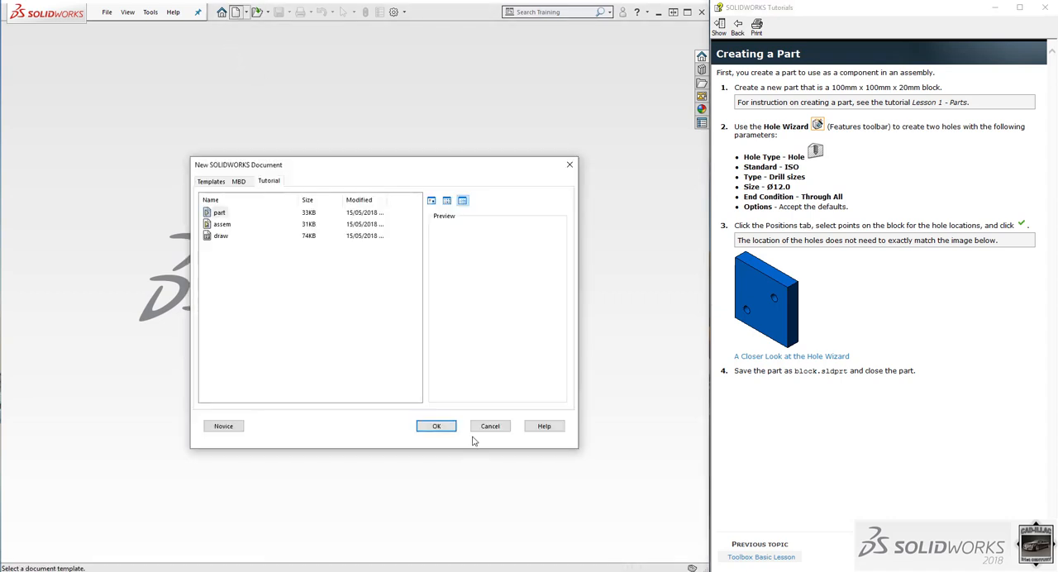
{"action": "left_click", "coordinate": [443, 425]}
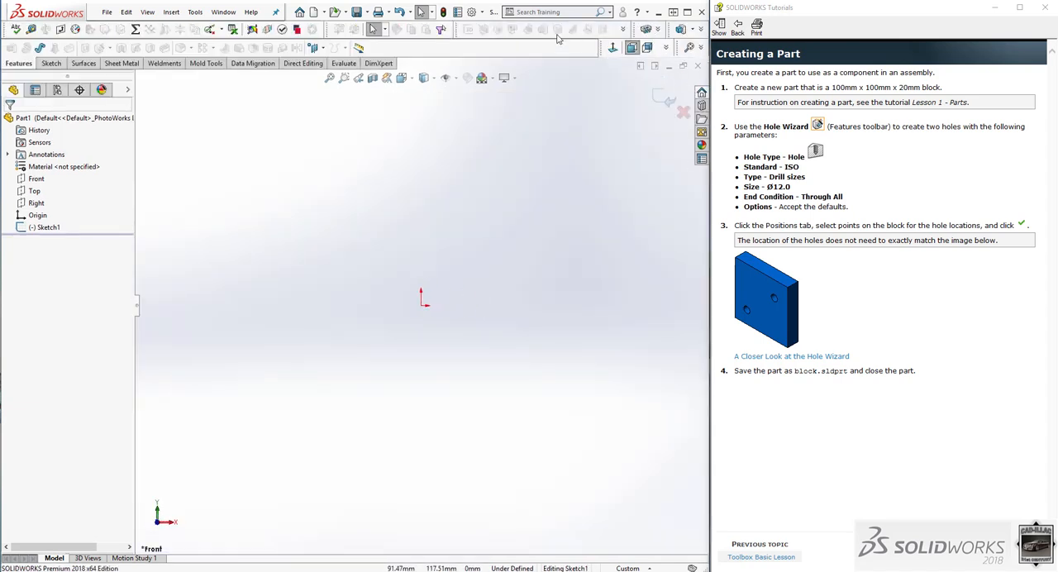
Check whether the SOLIDWORKS Toolbox Library and Toolbox Utilities add-ins are active, leaving the add-in settings as they are.
{"action": "left_click", "coordinate": [482, 13]}
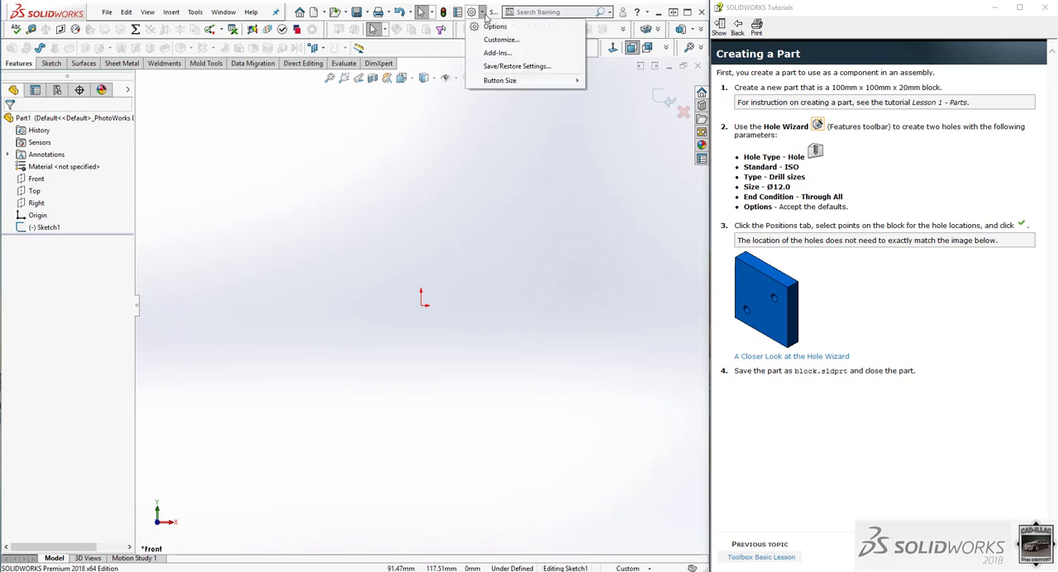
{"action": "left_click", "coordinate": [493, 52]}
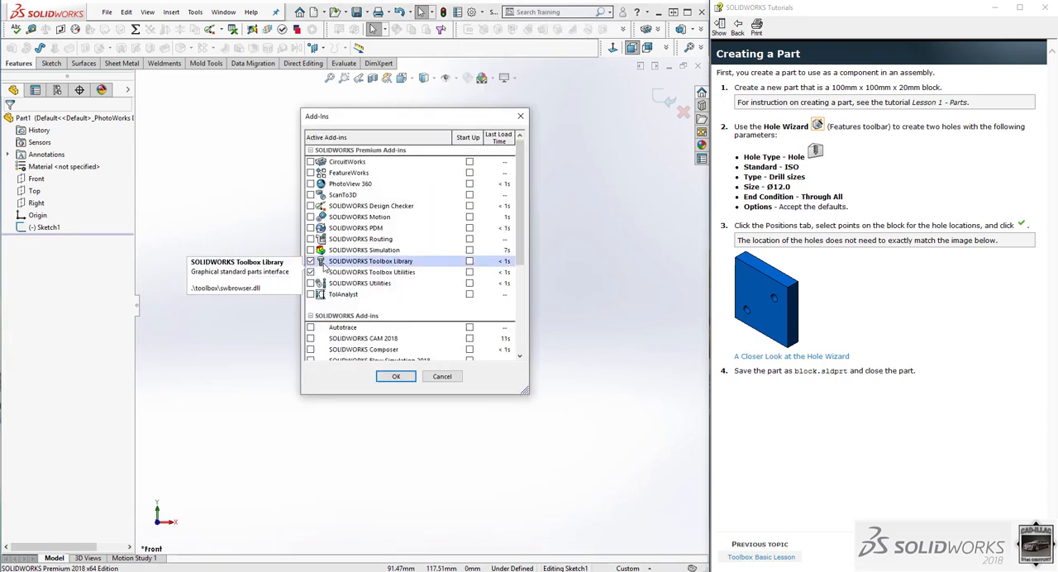
{"action": "left_click", "coordinate": [442, 378]}
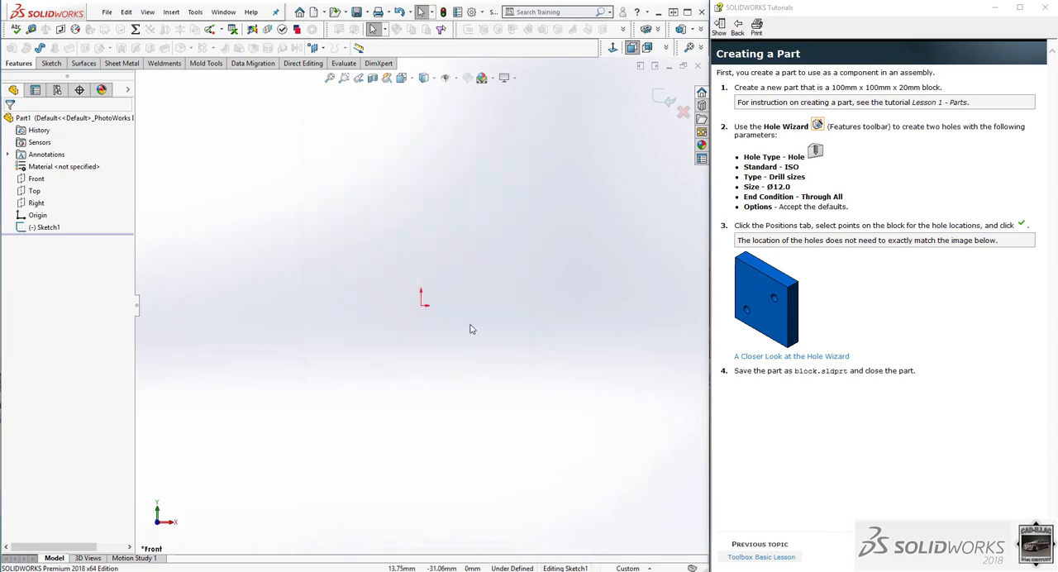
Sketch a corner rectangle about 73 mm wide and 49 mm high, starting at the origin and extending up and right.
{"action": "left_click", "coordinate": [51, 64]}
{"action": "left_click", "coordinate": [79, 48]}
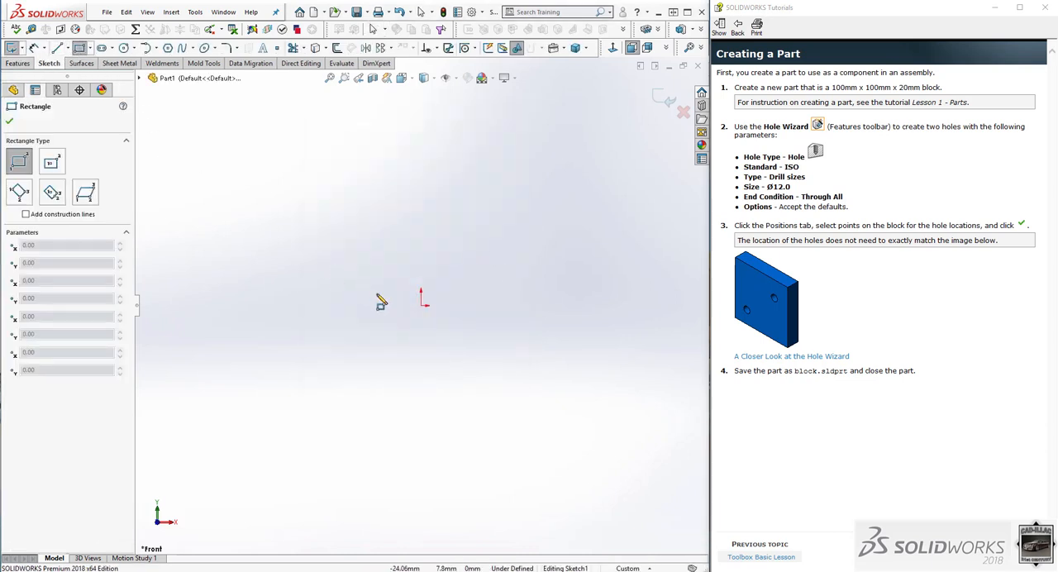
{"action": "left_click", "coordinate": [421, 304]}
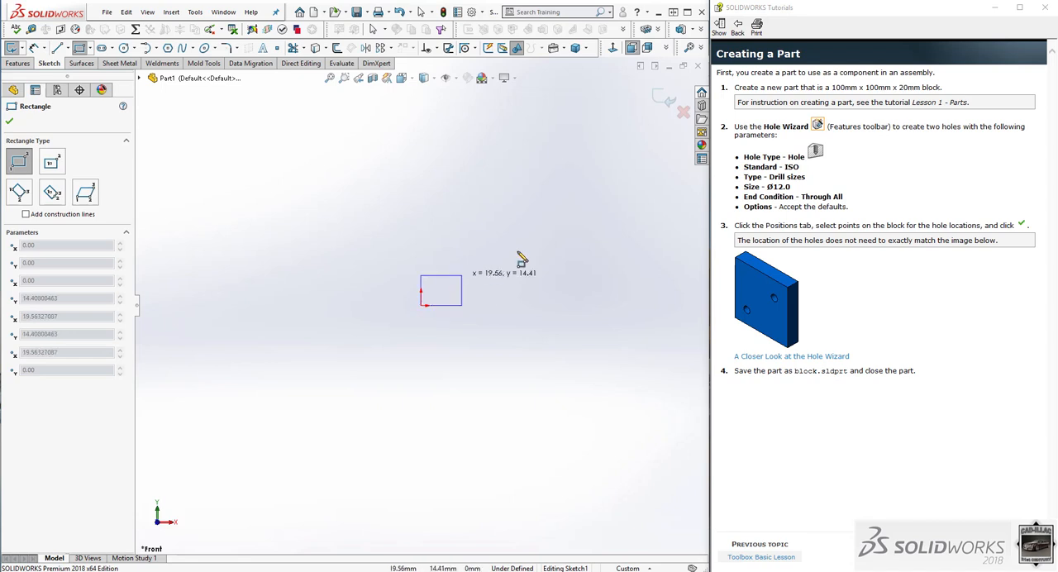
{"action": "left_click", "coordinate": [574, 203]}
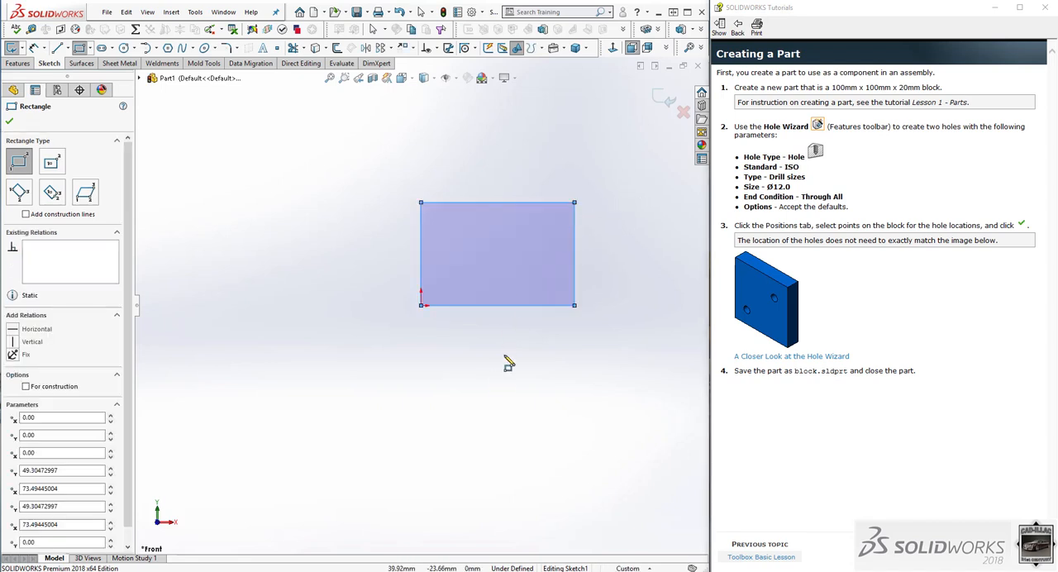
Dimension the rectangle's bottom edge and set its length to 100 mm.
{"action": "right_click_drag", "start_coordinate": [509, 363], "coordinate": [505, 318]}
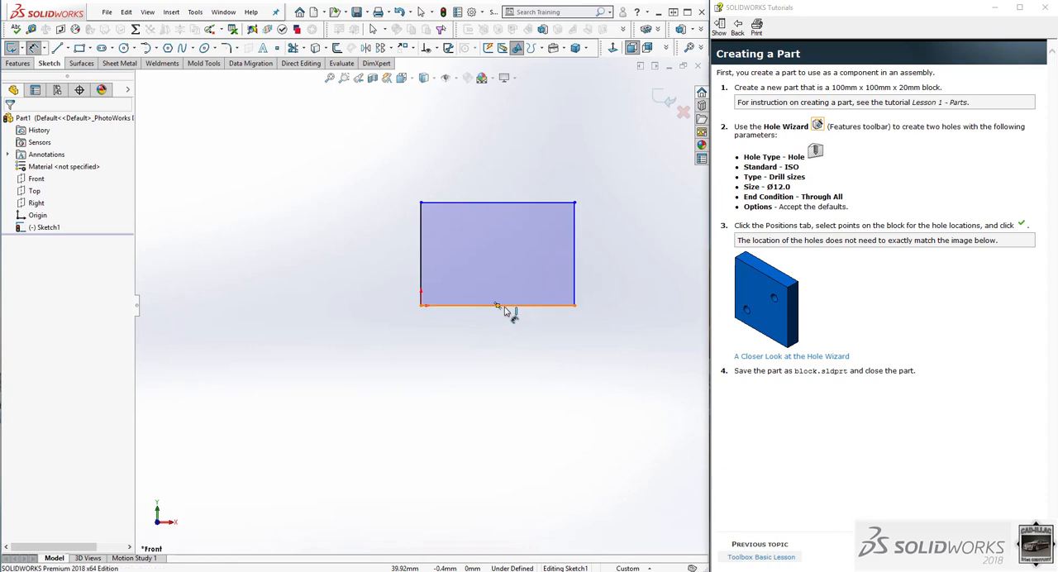
{"action": "left_click", "coordinate": [498, 306]}
{"action": "left_click", "coordinate": [500, 361]}
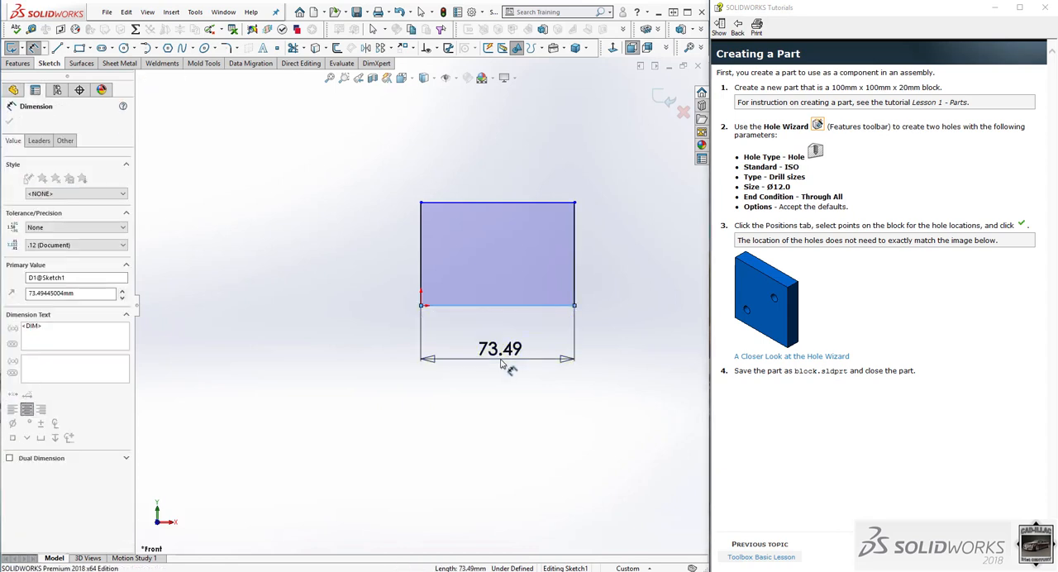
{"action": "type", "text": "100"}
{"action": "key", "text": "Return"}
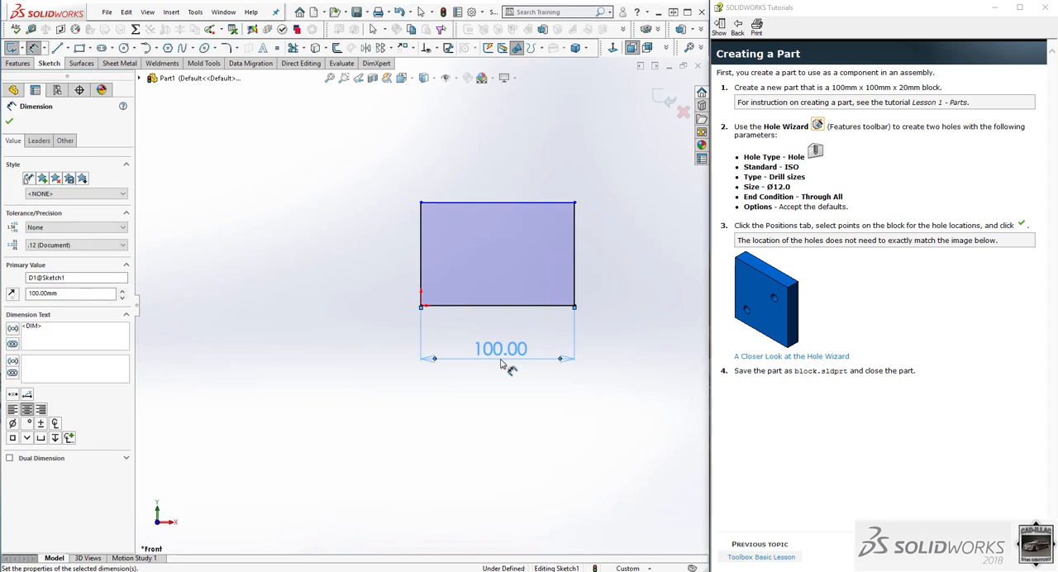
Dimension the rectangle's left edge, set its length to 100 mm and finish dimensioning.
{"action": "left_click", "coordinate": [421, 262]}
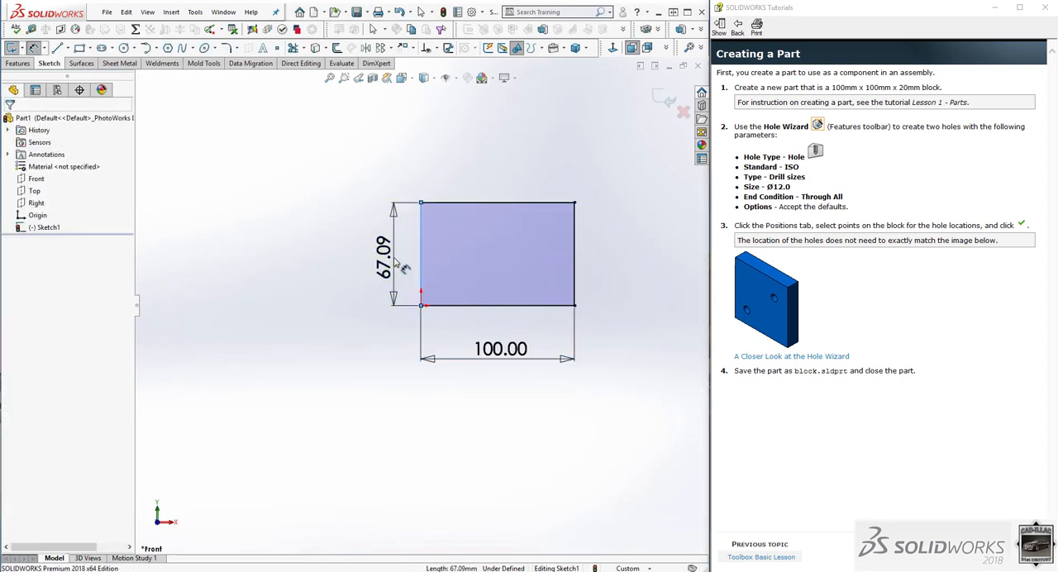
{"action": "left_click", "coordinate": [398, 264]}
{"action": "type", "text": "100"}
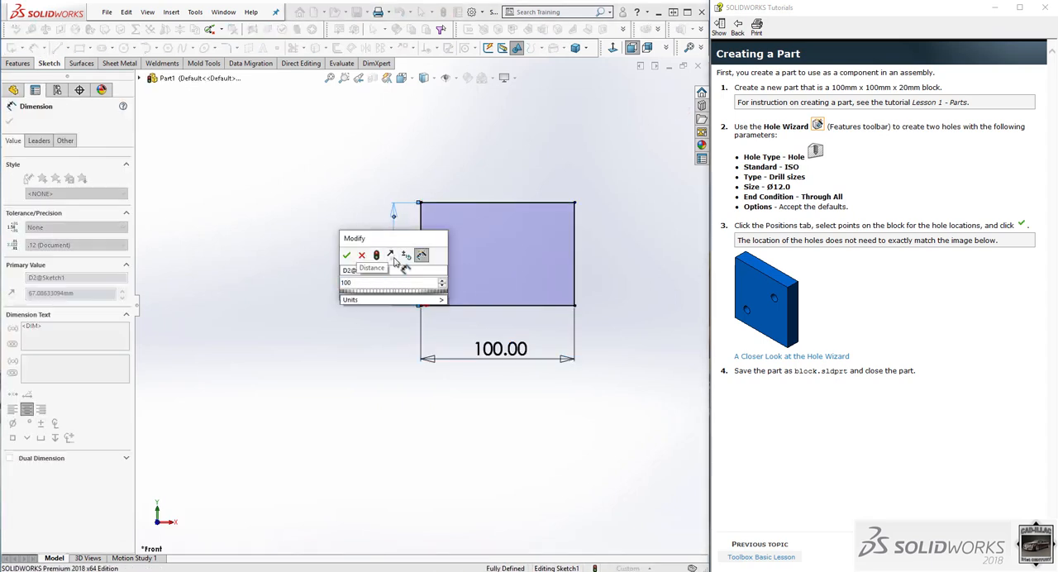
{"action": "key", "text": "Return"}
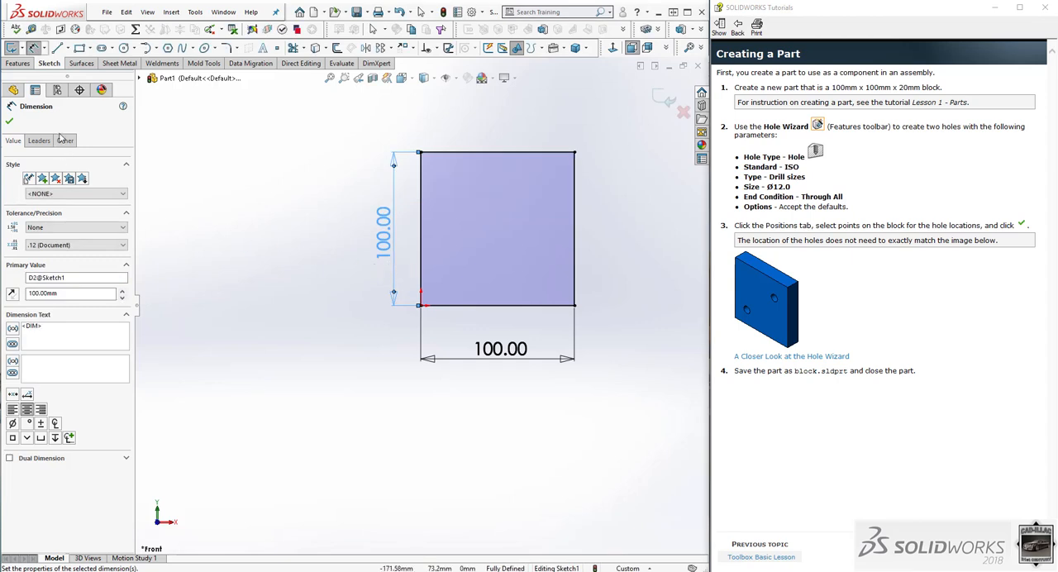
{"action": "left_click", "coordinate": [9, 122]}
Extrude the square sketch as a boss with a blind depth of 20 mm.
{"action": "left_click", "coordinate": [18, 63]}
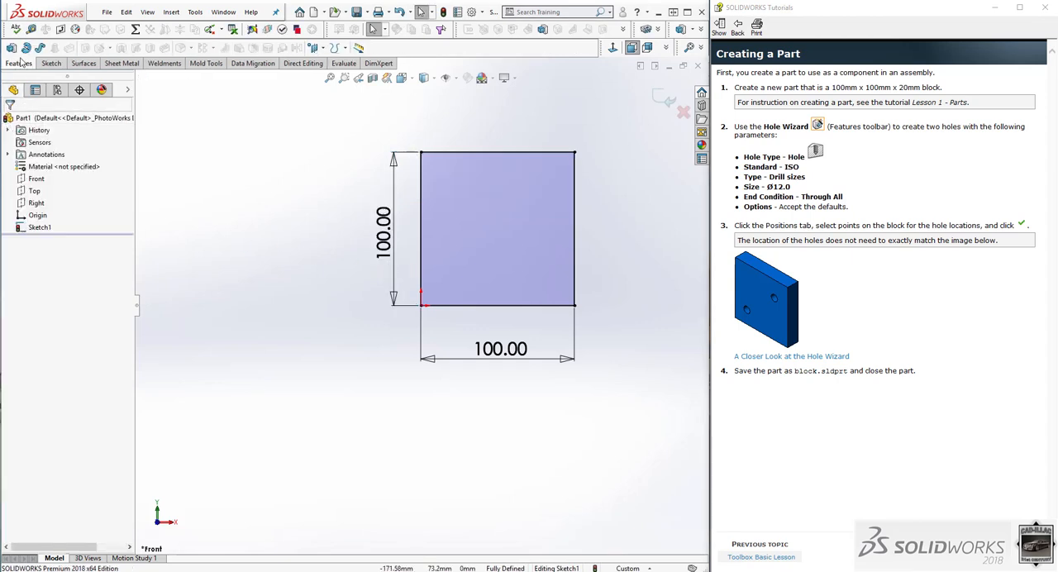
{"action": "left_click", "coordinate": [14, 47]}
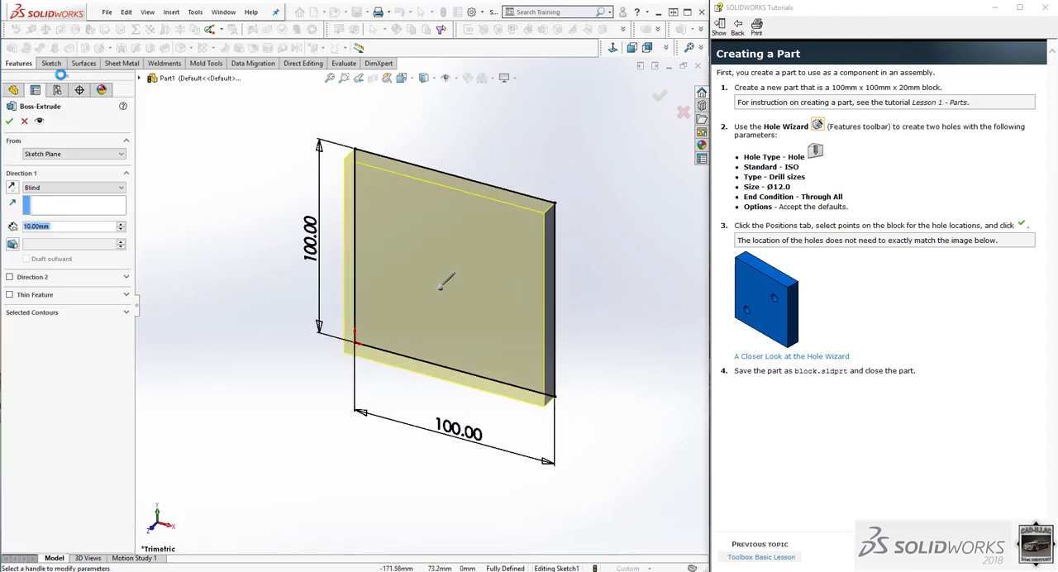
{"action": "type", "text": "20"}
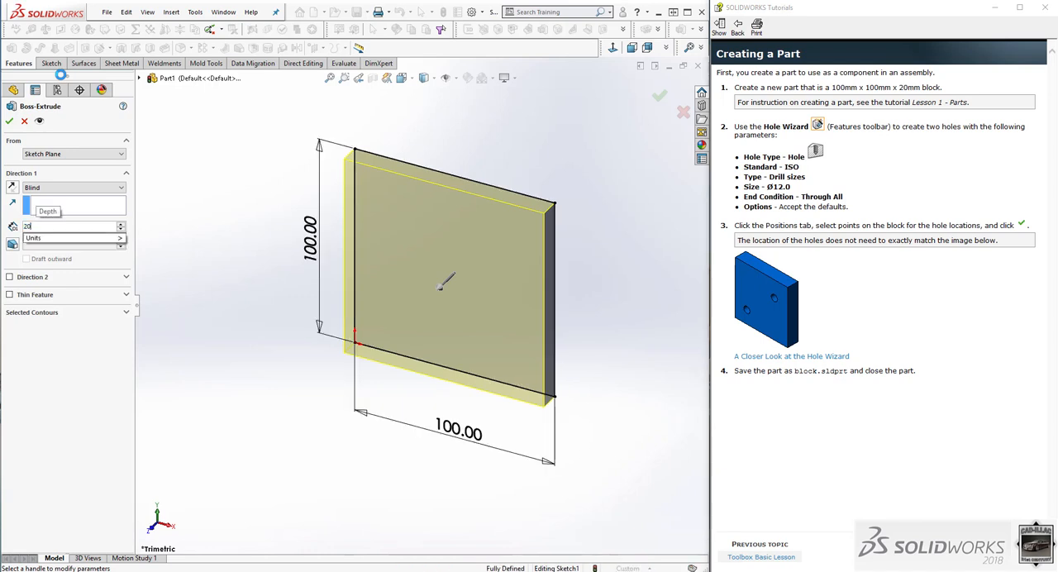
{"action": "key", "text": "Return"}
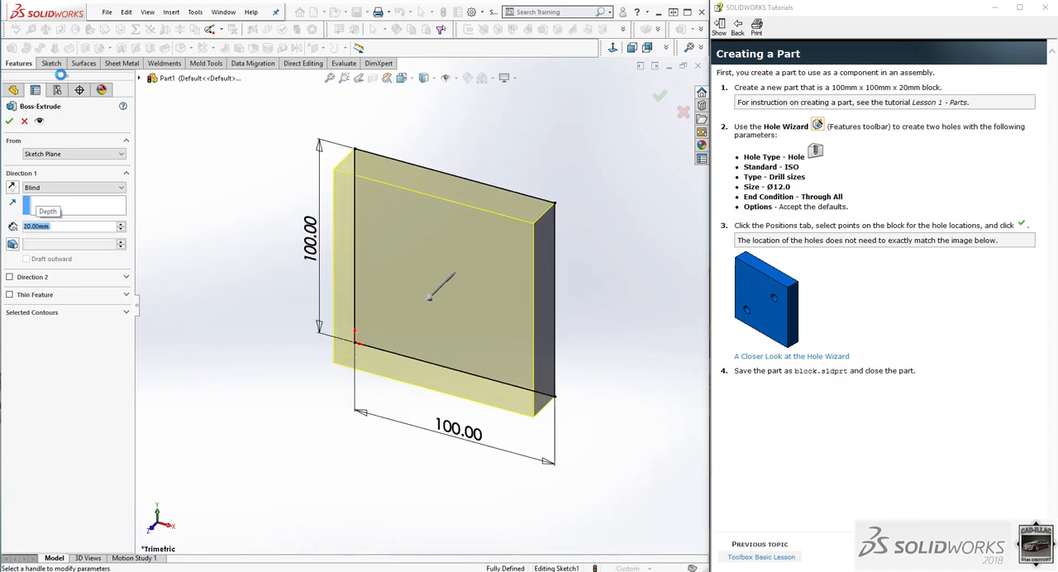
{"action": "left_click", "coordinate": [10, 122]}
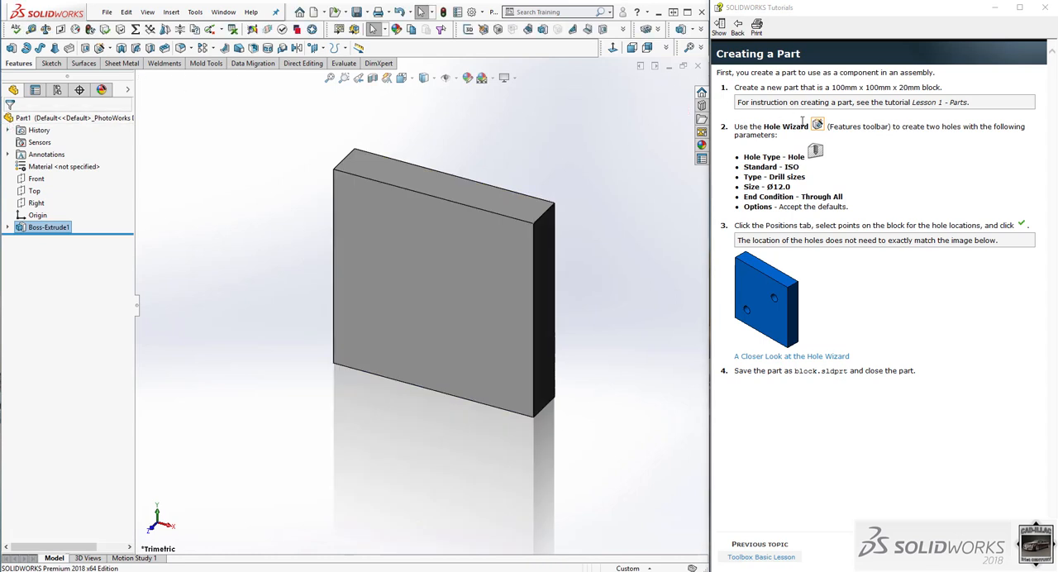
Start a Hole Wizard feature with hole type Hole, standard ISO and type Drill sizes.
{"action": "left_click", "coordinate": [99, 49]}
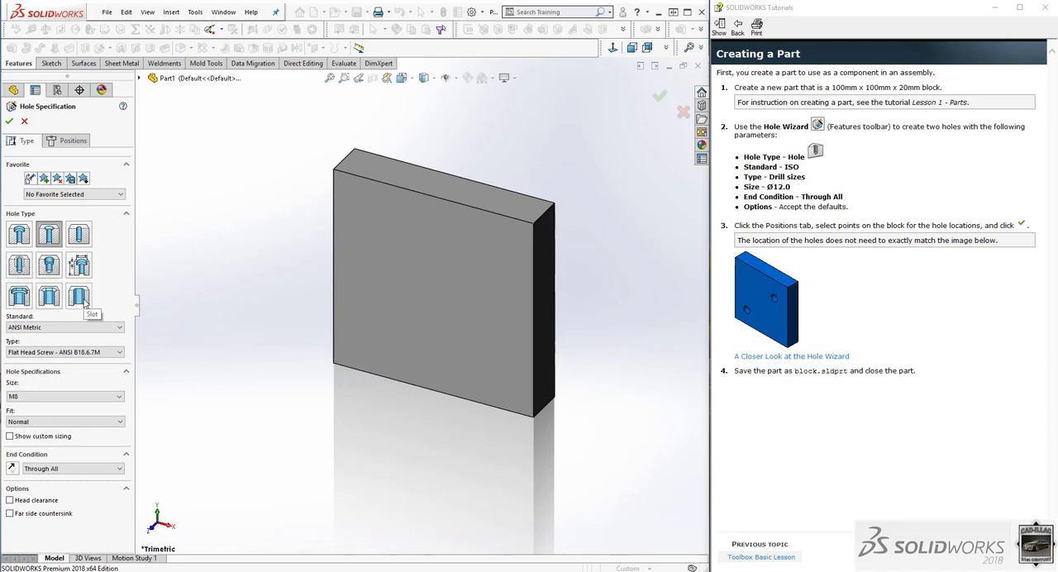
{"action": "left_click", "coordinate": [79, 234]}
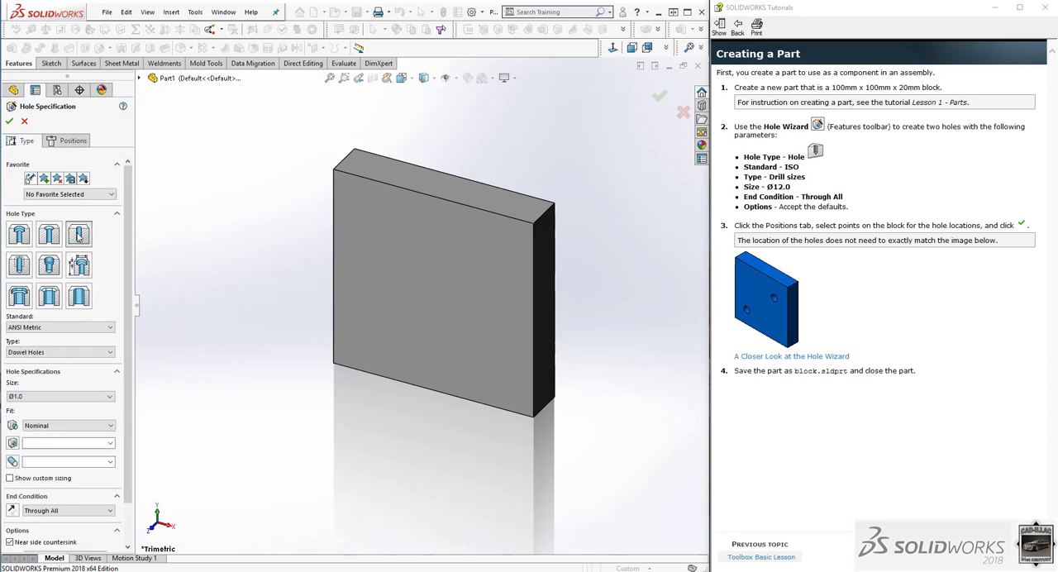
{"action": "left_click", "coordinate": [89, 328]}
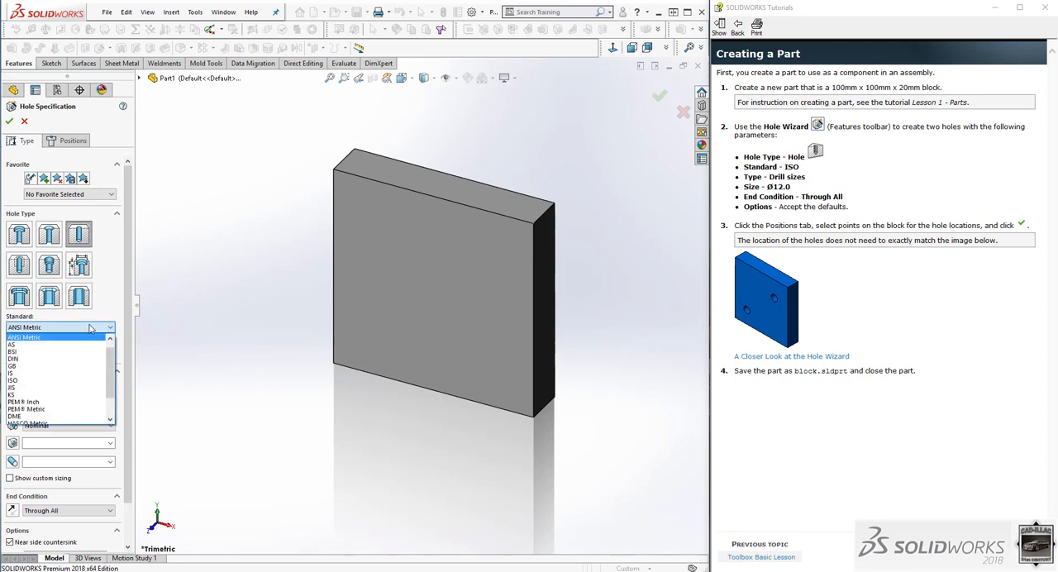
{"action": "left_click", "coordinate": [80, 380]}
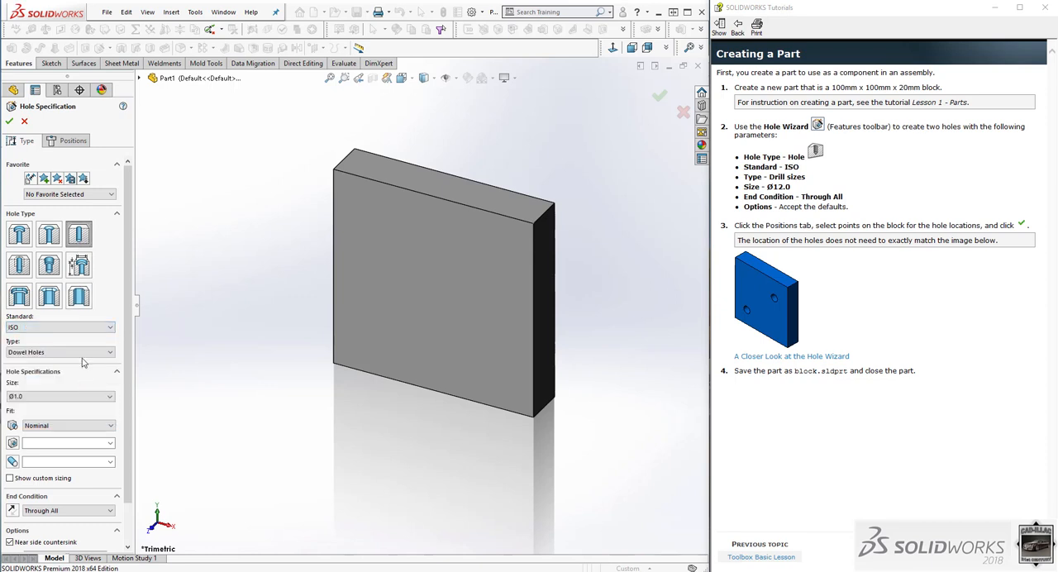
{"action": "left_click", "coordinate": [83, 353]}
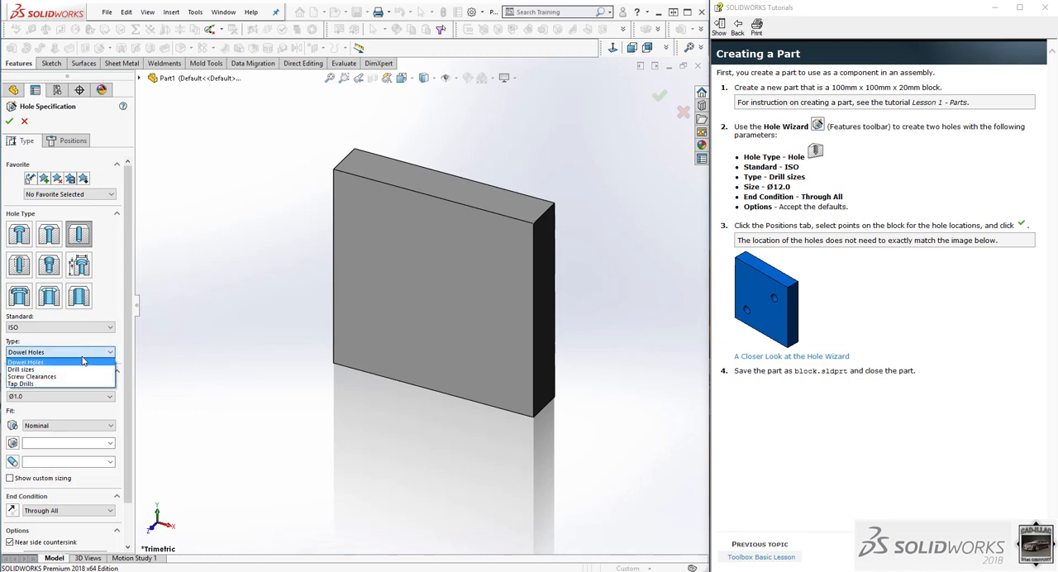
{"action": "left_click", "coordinate": [81, 374]}
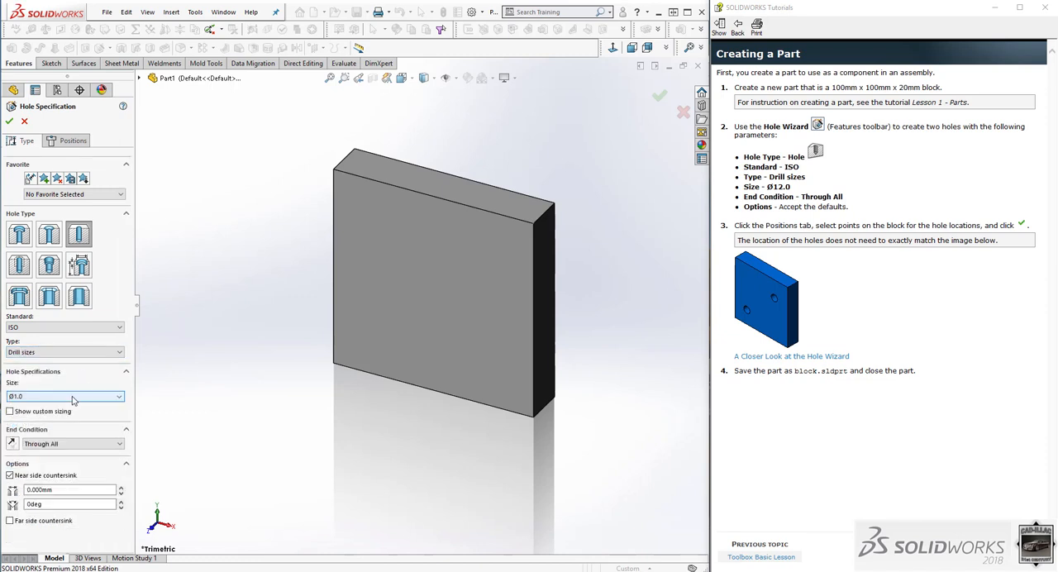
Set the hole size to Ø12.0.
{"action": "left_click", "coordinate": [68, 398]}
{"action": "scroll", "coordinate": [64, 475], "scroll_direction": "down", "scroll_amount": 4}
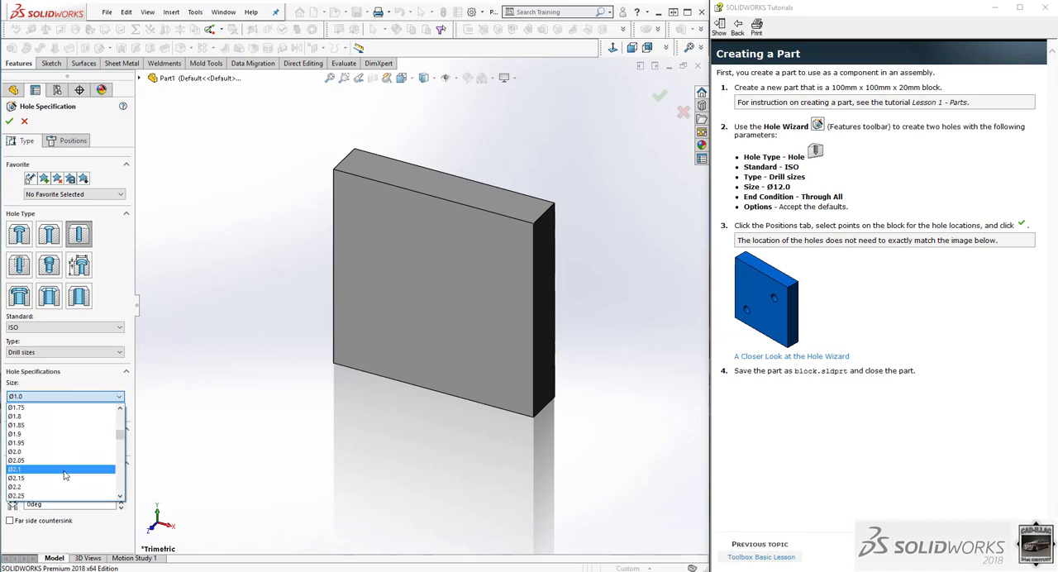
{"action": "scroll", "coordinate": [65, 476], "scroll_direction": "down", "scroll_amount": 20}
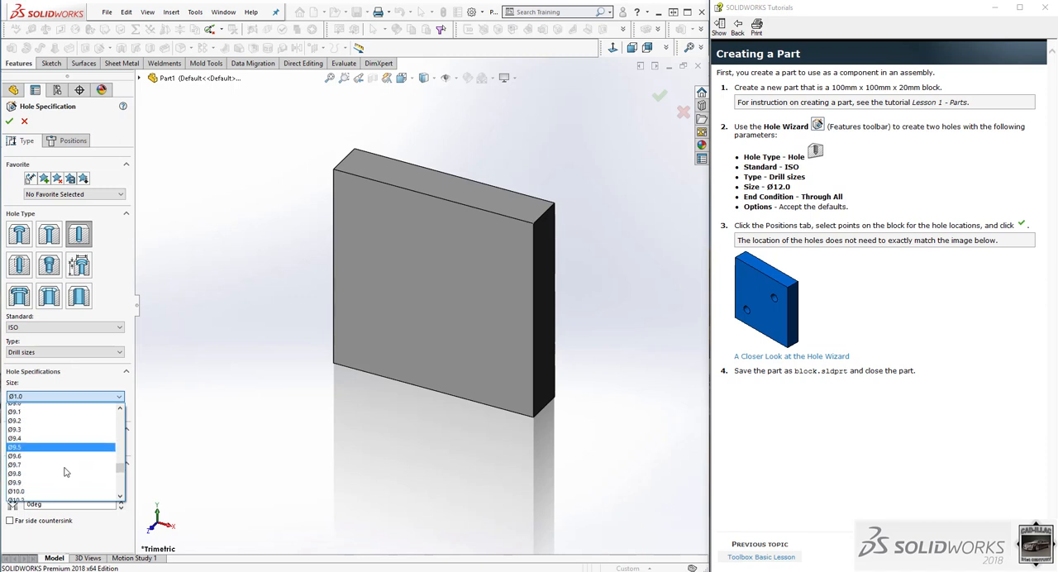
{"action": "scroll", "coordinate": [64, 471], "scroll_direction": "down", "scroll_amount": 5}
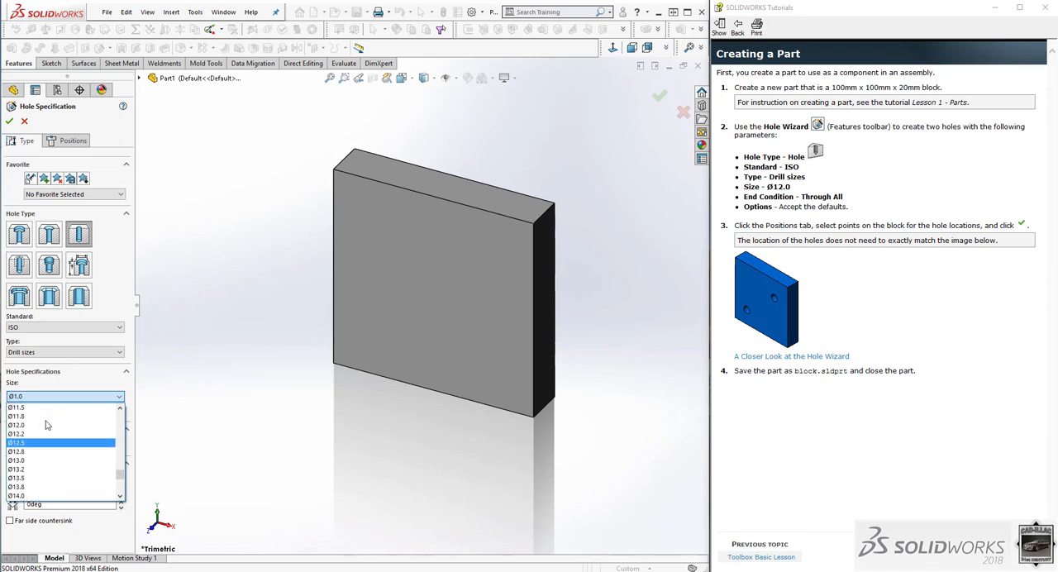
{"action": "left_click", "coordinate": [47, 425]}
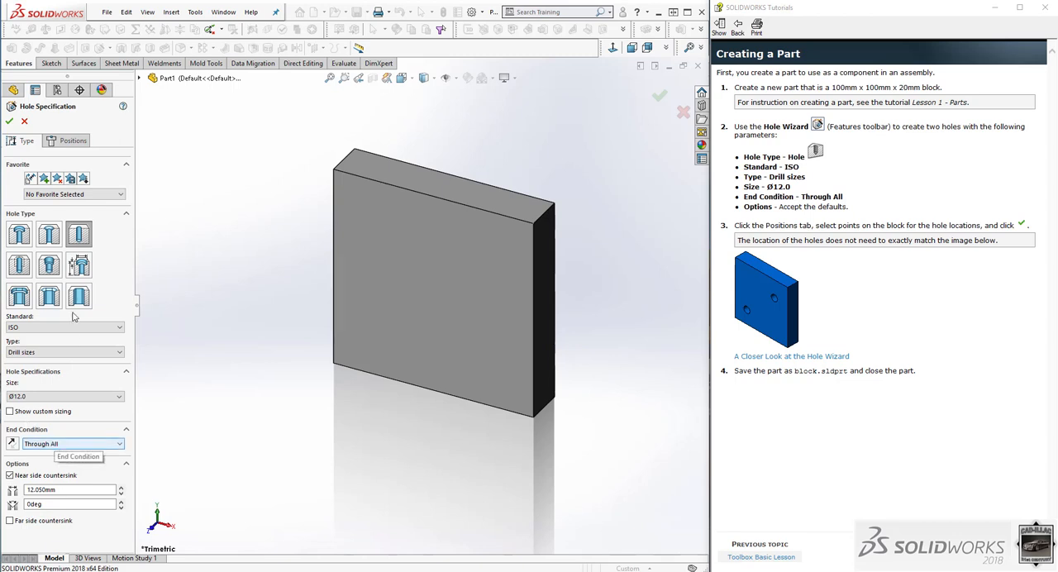
Place two holes on the block's front face, one near the lower-left corner and one toward the upper-right, and finish the hole feature.
{"action": "left_click", "coordinate": [74, 141]}
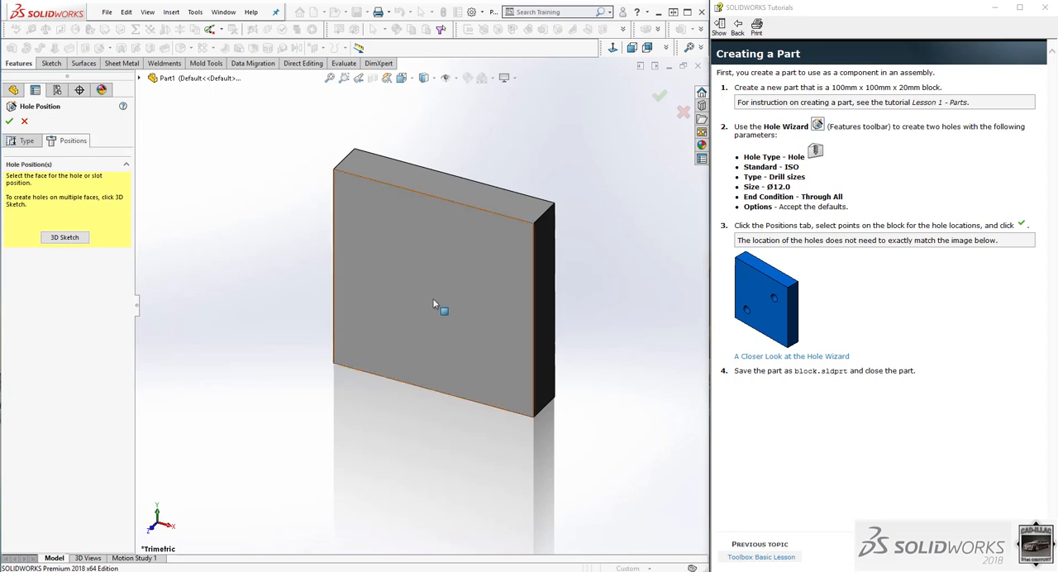
{"action": "left_click", "coordinate": [371, 332]}
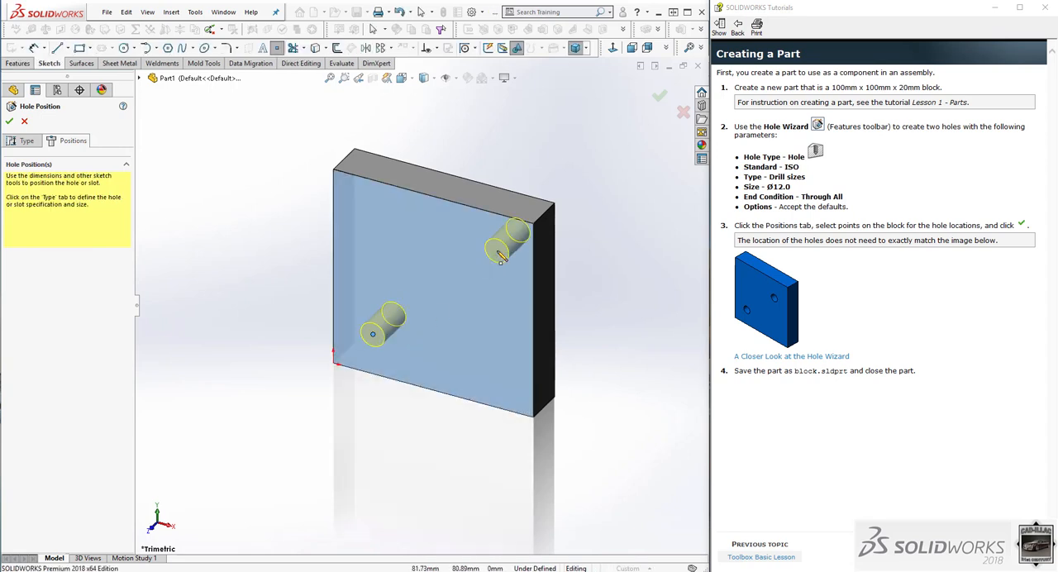
{"action": "left_click", "coordinate": [479, 268]}
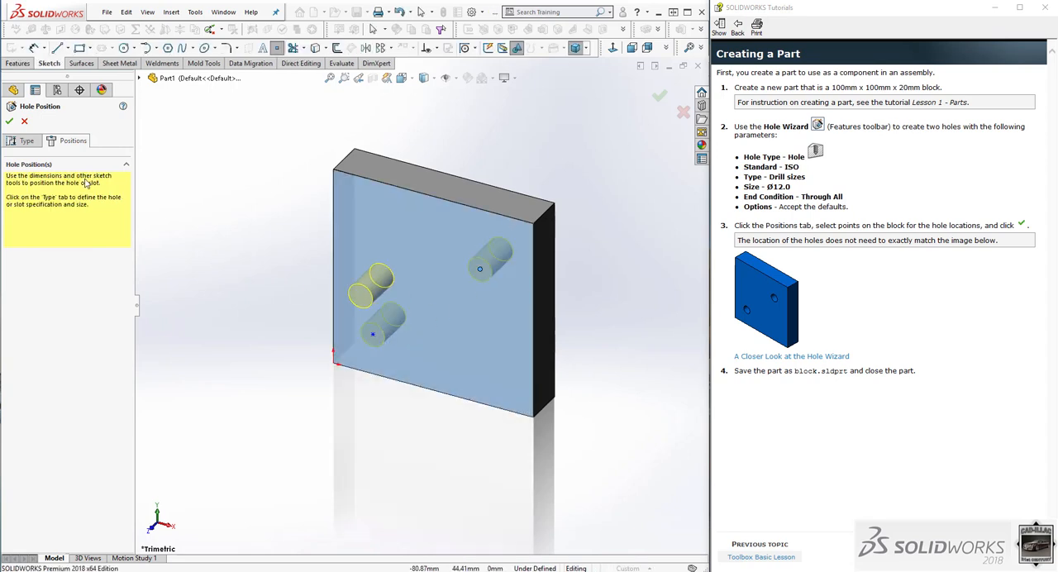
{"action": "left_click", "coordinate": [10, 121]}
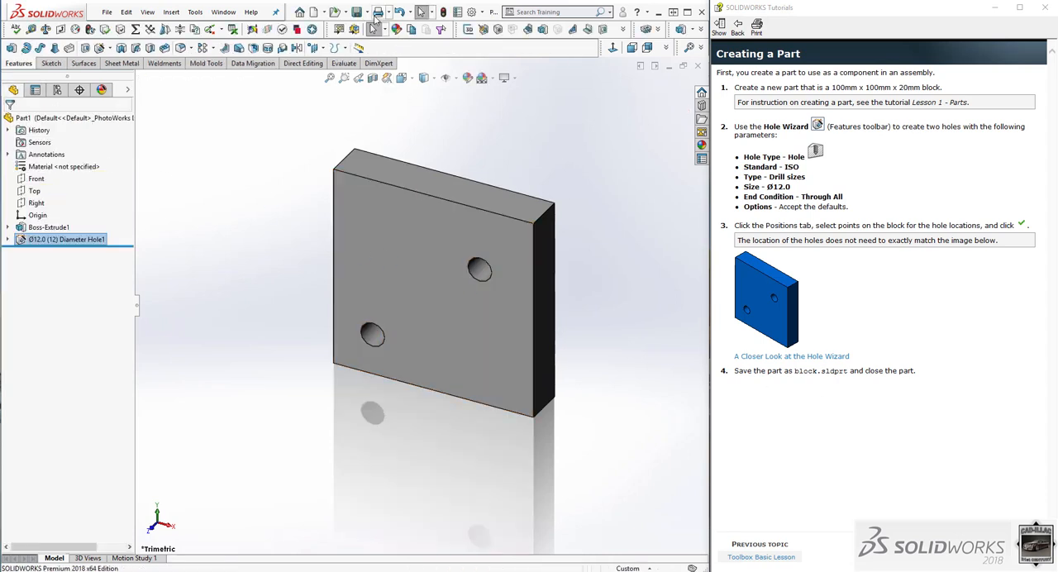
Save the part as block in the Engineering & CAD folder inside Camtasia.
{"action": "left_click", "coordinate": [357, 13]}
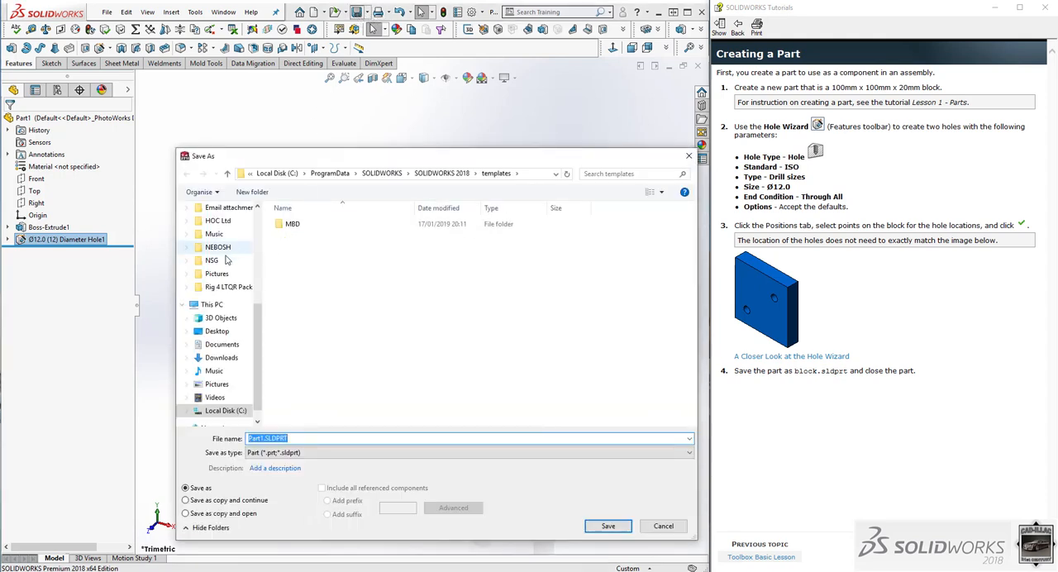
{"action": "scroll", "coordinate": [227, 248], "scroll_direction": "up", "scroll_amount": 3}
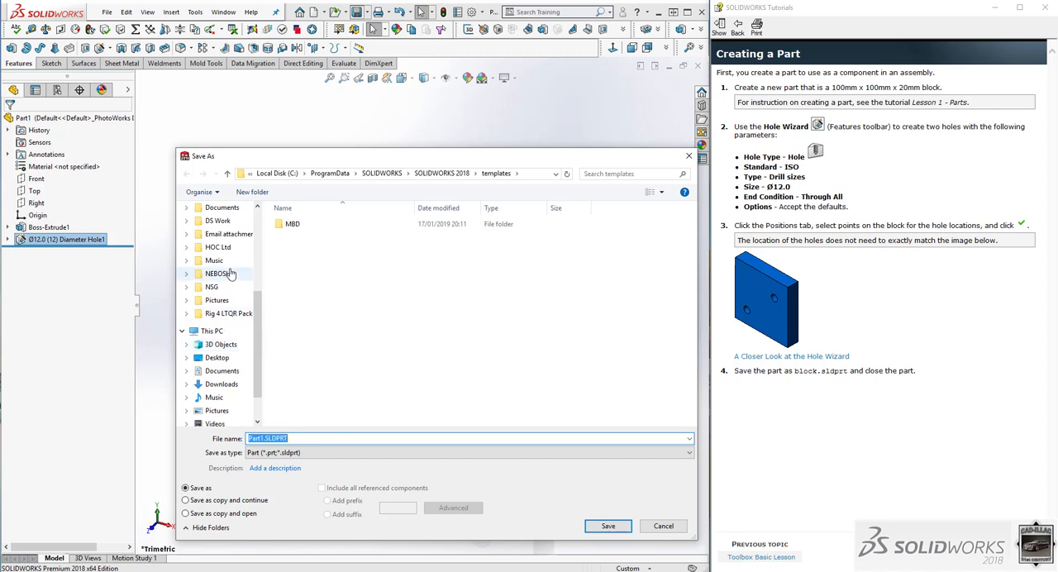
{"action": "scroll", "coordinate": [231, 272], "scroll_direction": "up", "scroll_amount": 2}
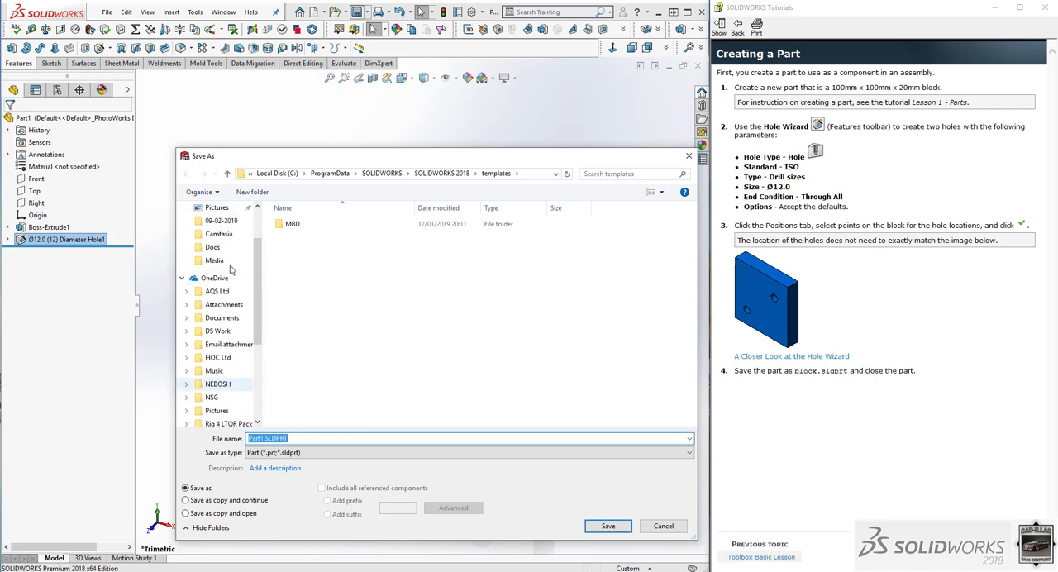
{"action": "left_click", "coordinate": [219, 234]}
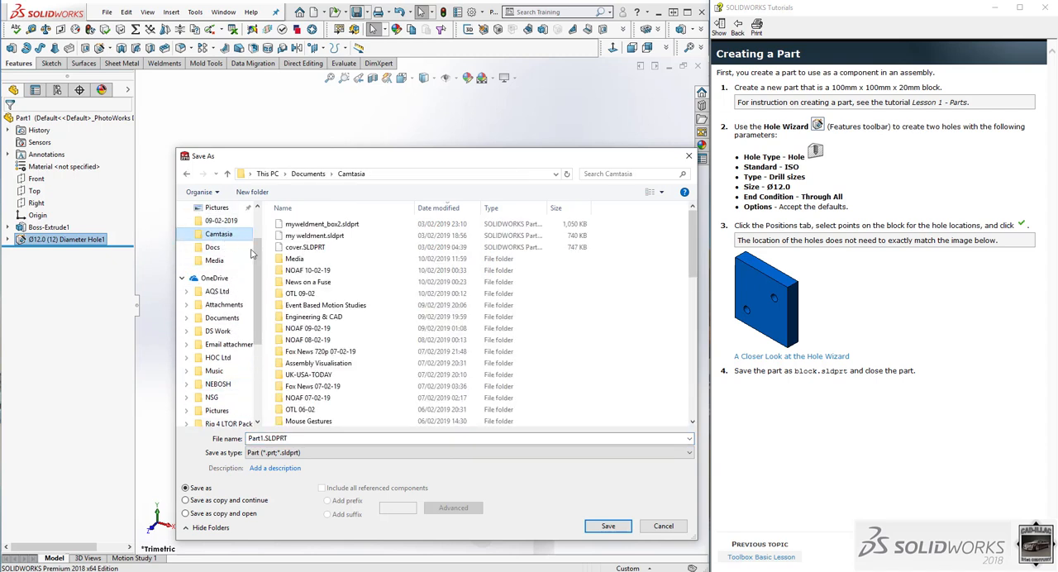
{"action": "left_click", "coordinate": [341, 318]}
{"action": "double_click", "coordinate": [340, 322]}
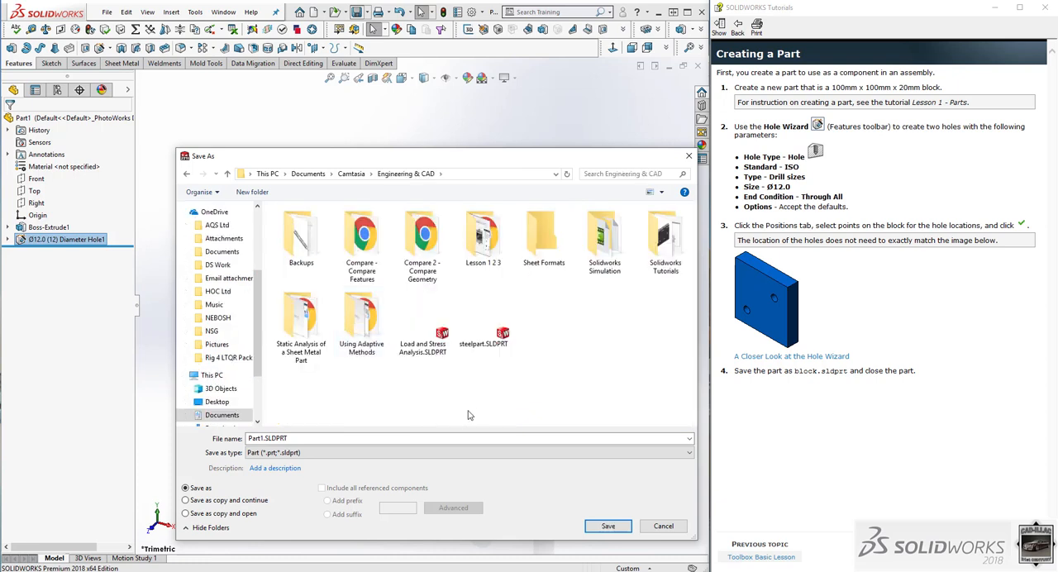
{"action": "double_click", "coordinate": [254, 439]}
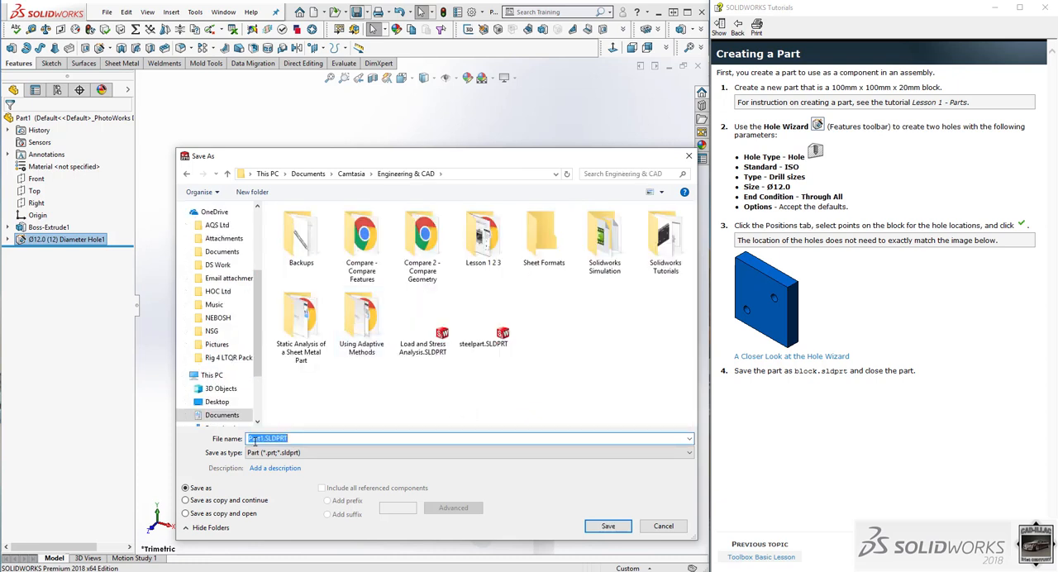
{"action": "type", "text": "block"}
{"action": "key", "text": "Return"}
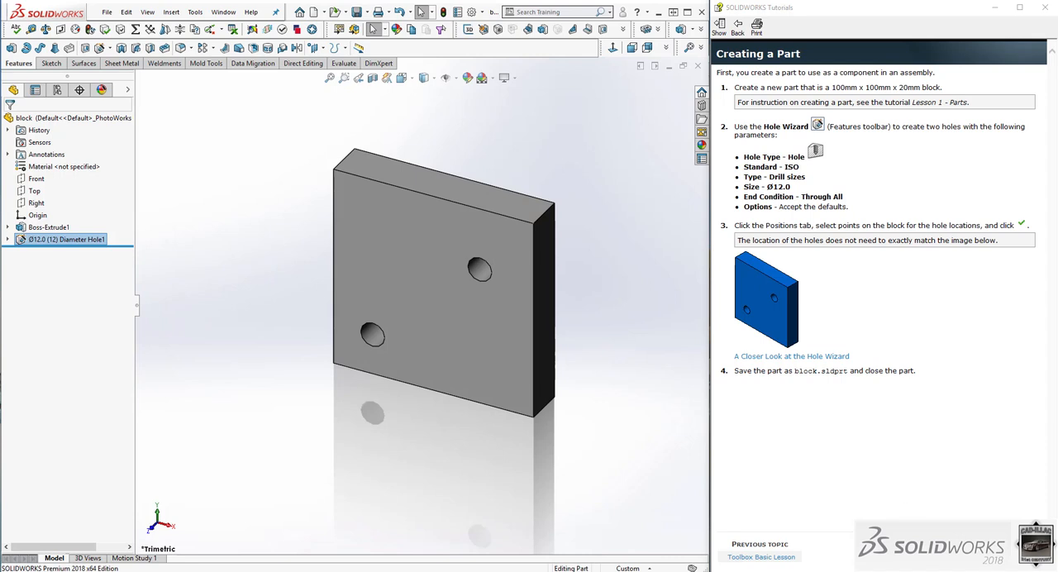
Advance the tutorial to the Creating an Assembly page and clear the selection in the part.
{"action": "left_click", "coordinate": [996, 557]}
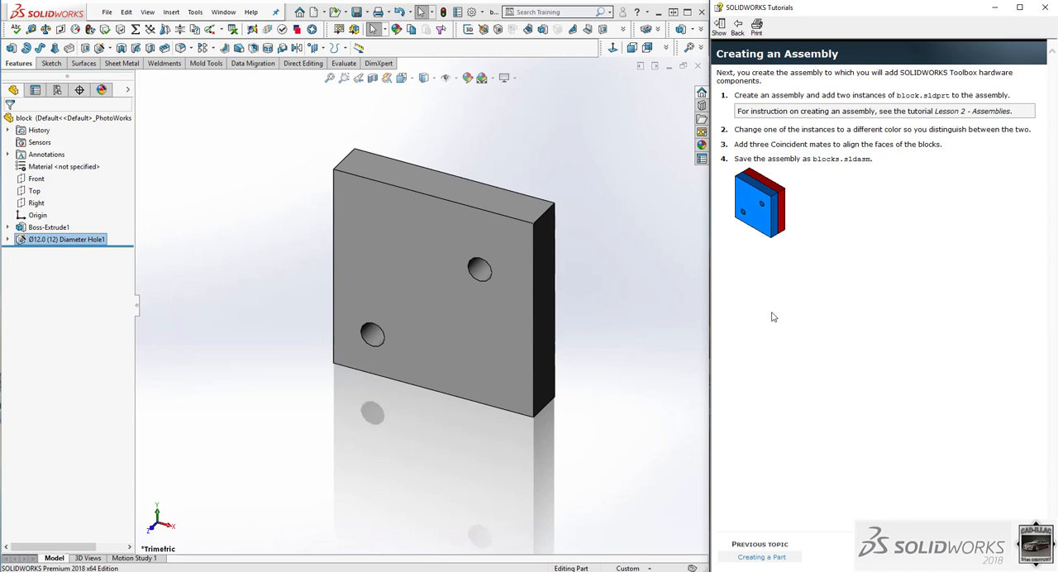
{"action": "scroll", "coordinate": [384, 339], "scroll_direction": "up", "scroll_amount": 3}
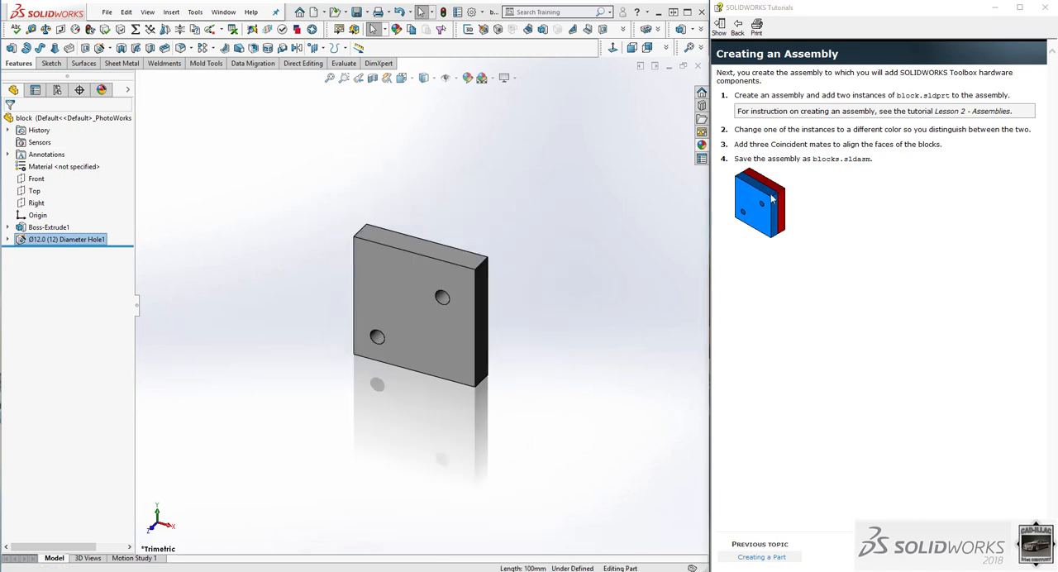
{"action": "left_click", "coordinate": [467, 175]}
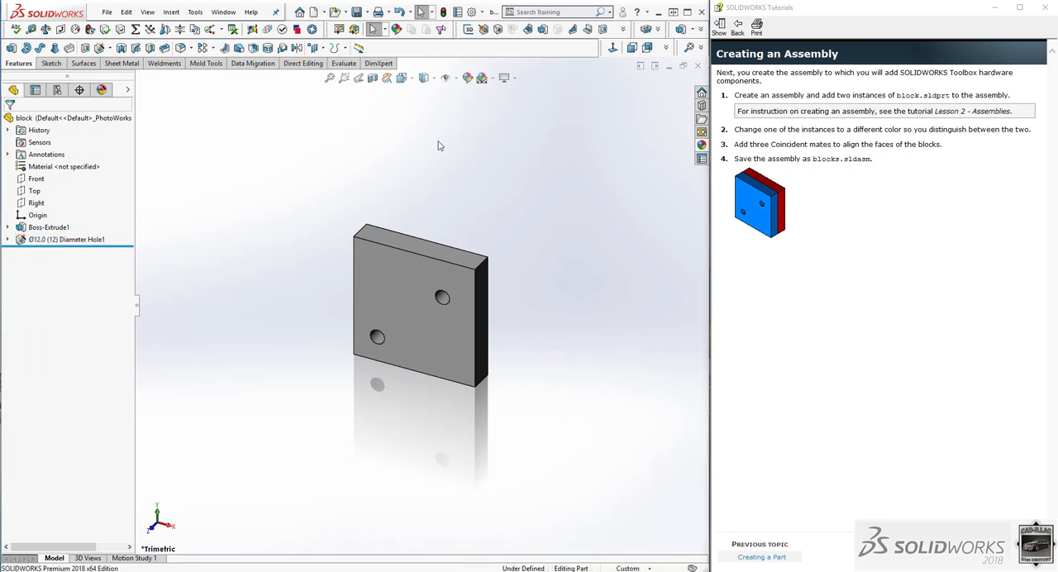
Make a new assembly from the block part using the assem tutorial template and place the first block instance.
{"action": "left_click", "coordinate": [109, 12]}
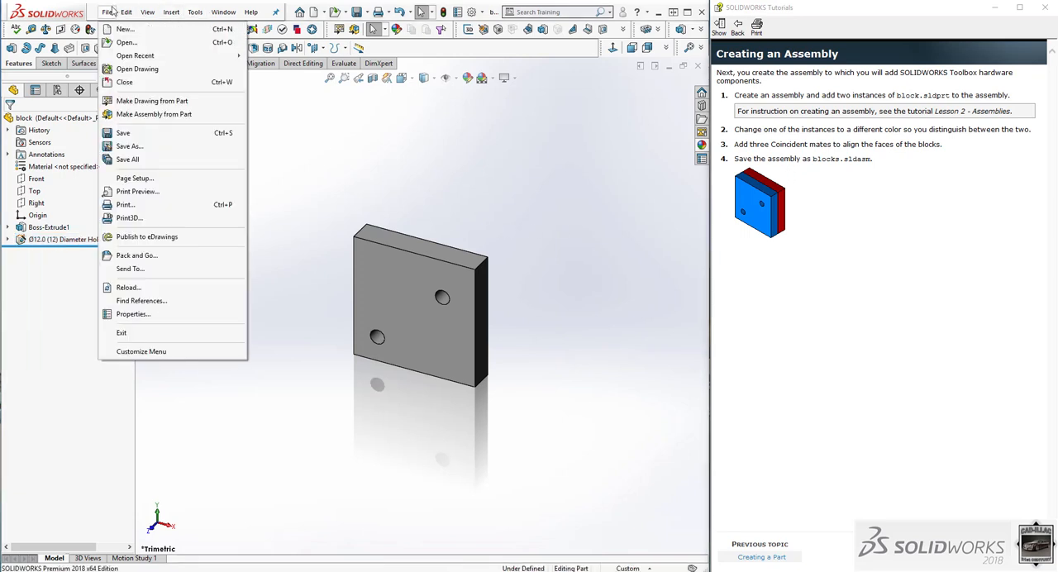
{"action": "left_click", "coordinate": [161, 115]}
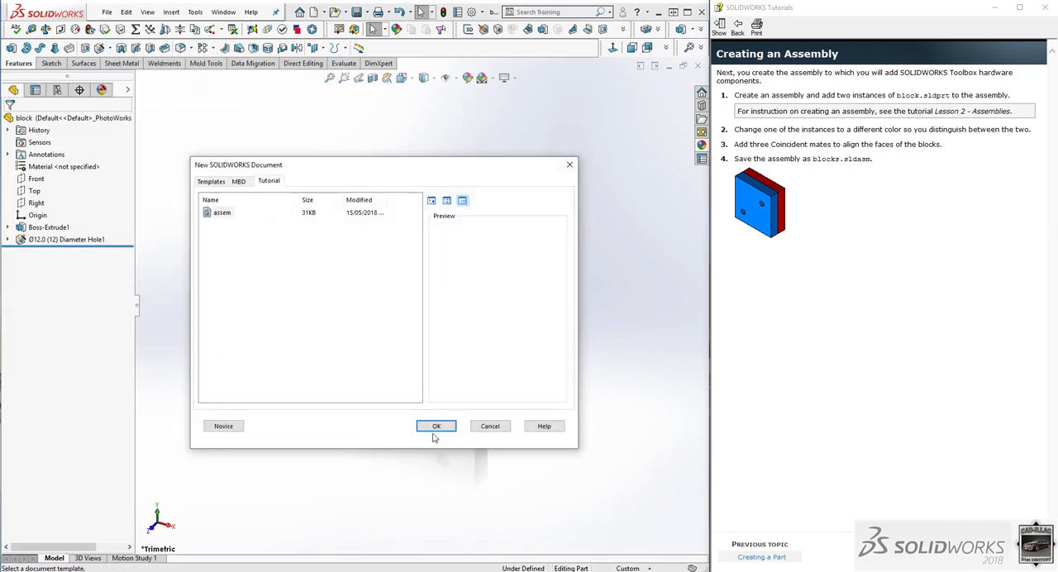
{"action": "left_click", "coordinate": [436, 426]}
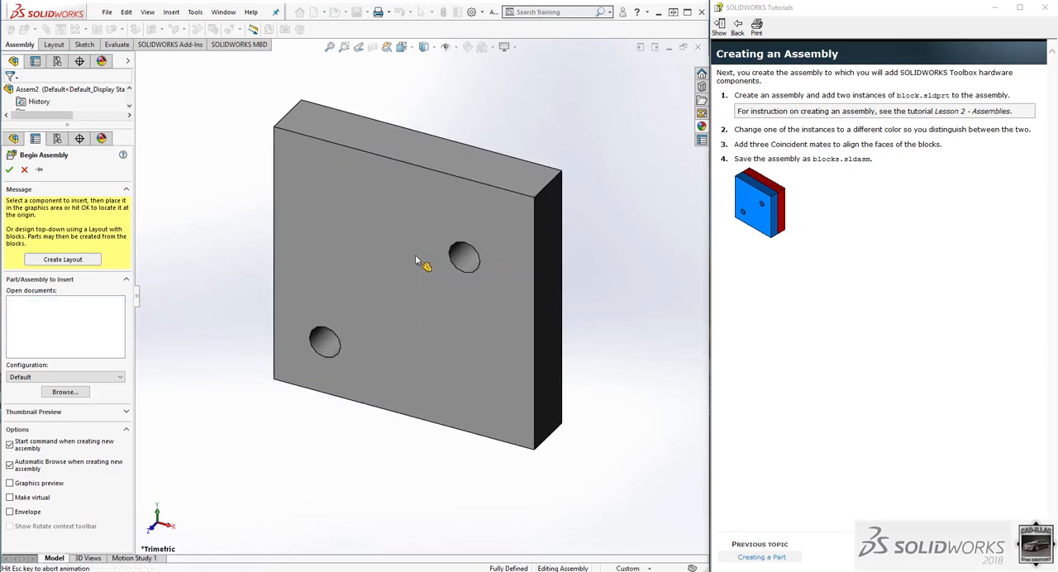
{"action": "left_click", "coordinate": [415, 258]}
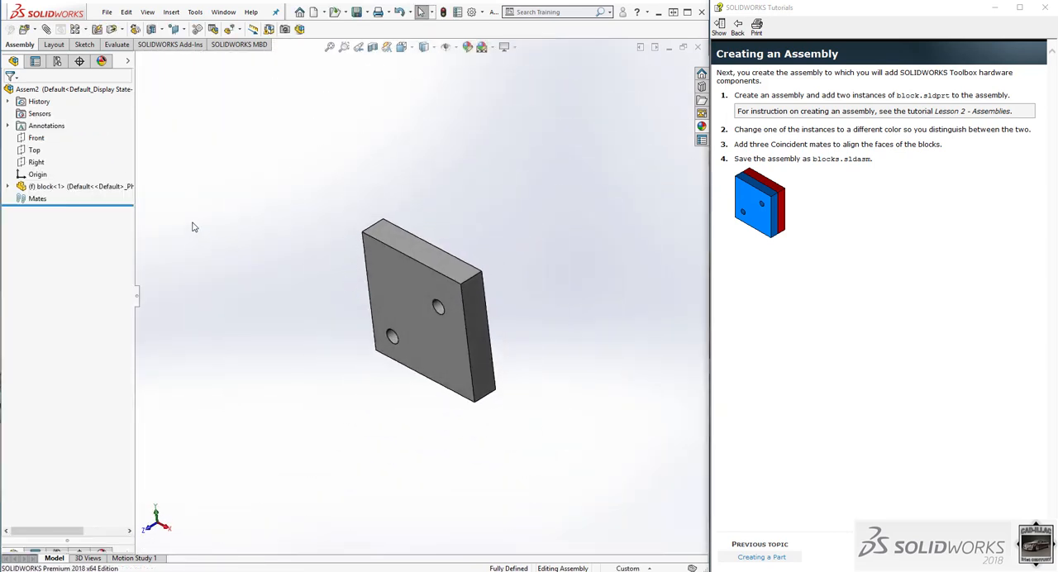
Insert a second instance of the block part in front of the first one, in free space.
{"action": "left_click", "coordinate": [23, 29]}
{"action": "left_click", "coordinate": [29, 324]}
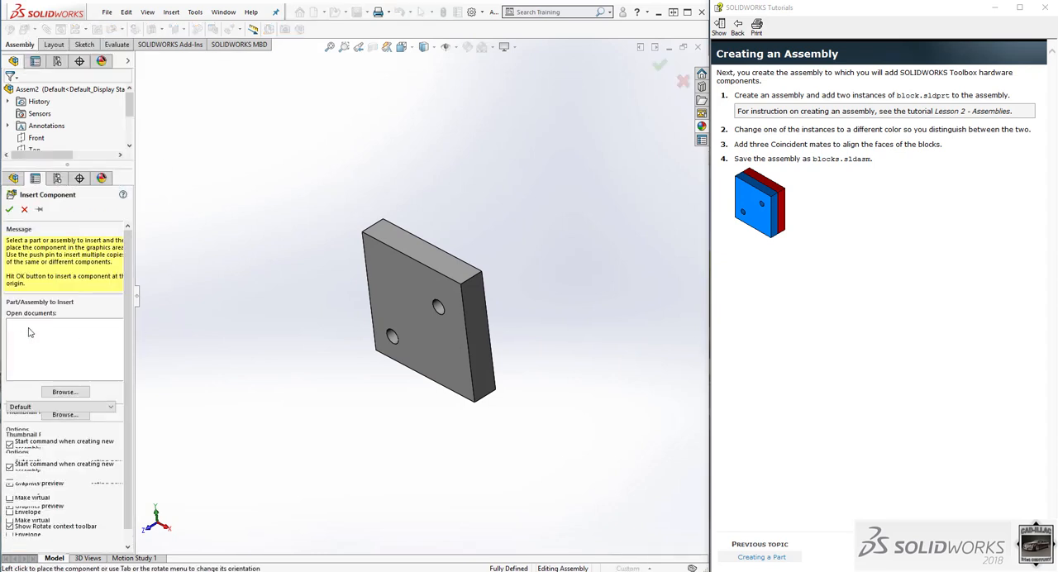
{"action": "left_click", "coordinate": [288, 343]}
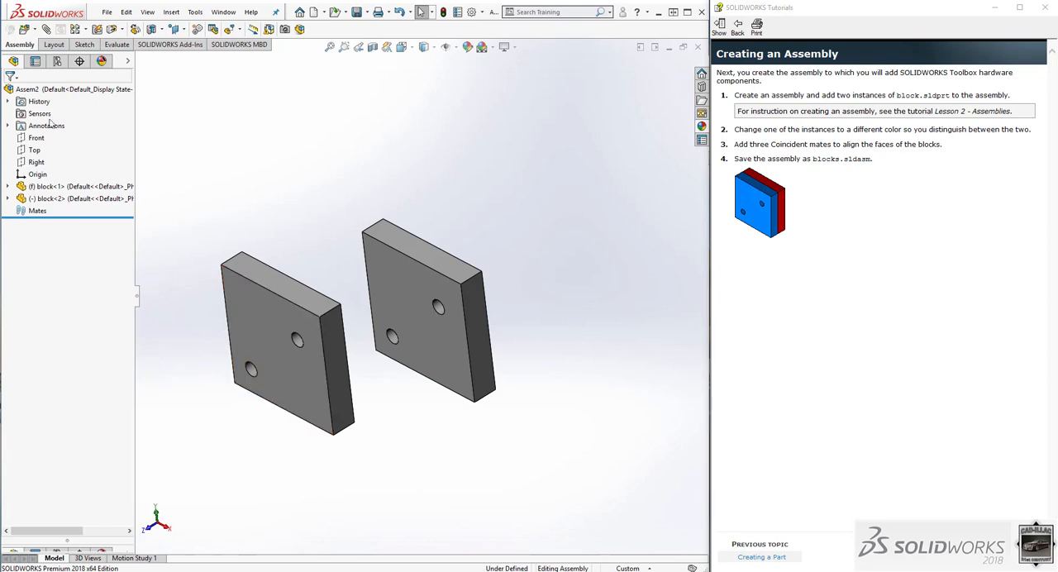
Apply the chromium plate appearance from the Metal > Chrome category to the whole first block component.
{"action": "left_click", "coordinate": [128, 65]}
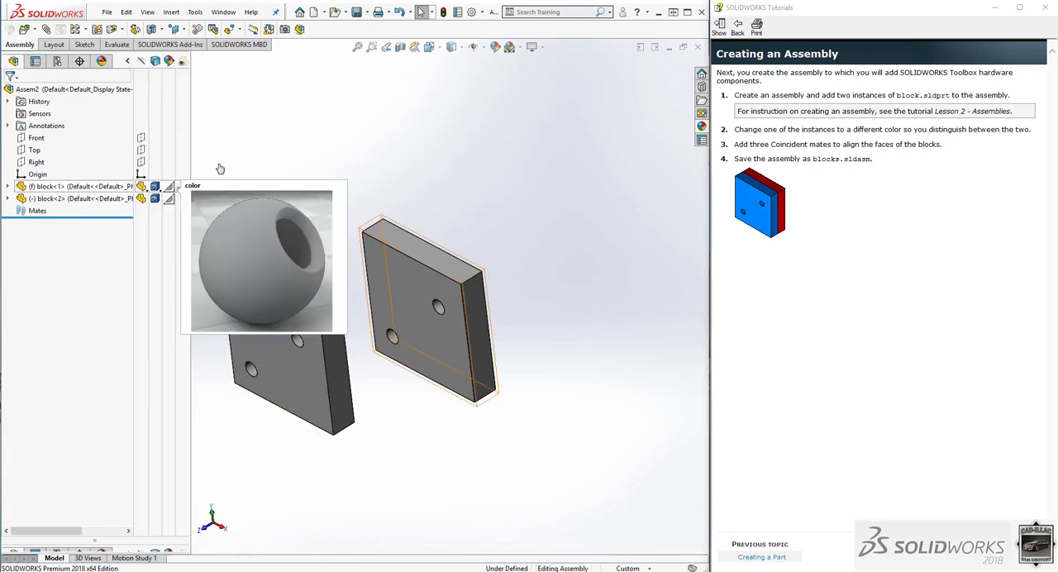
{"action": "left_click", "coordinate": [701, 127]}
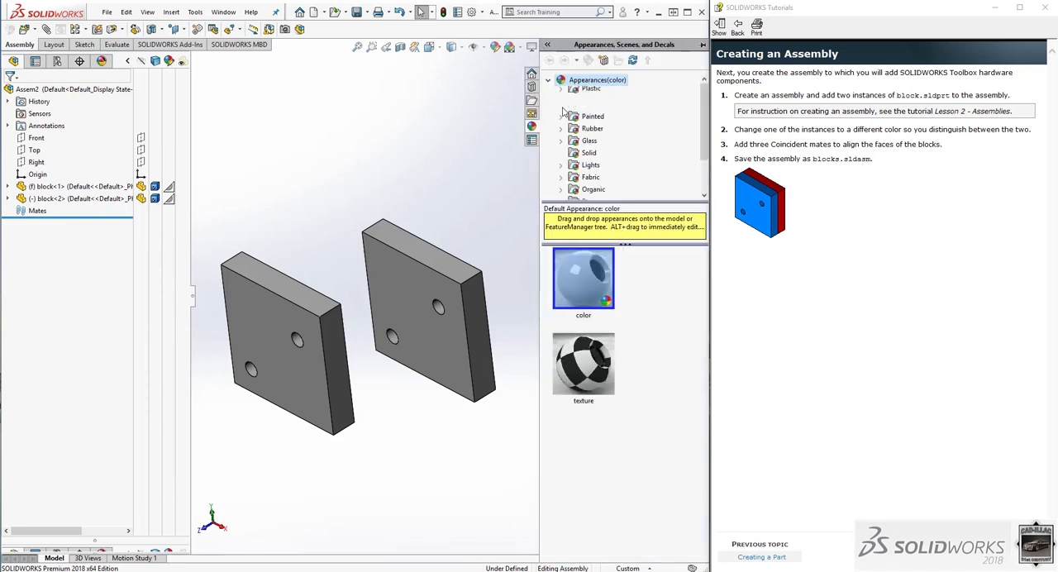
{"action": "left_click", "coordinate": [561, 104]}
{"action": "left_click", "coordinate": [607, 104]}
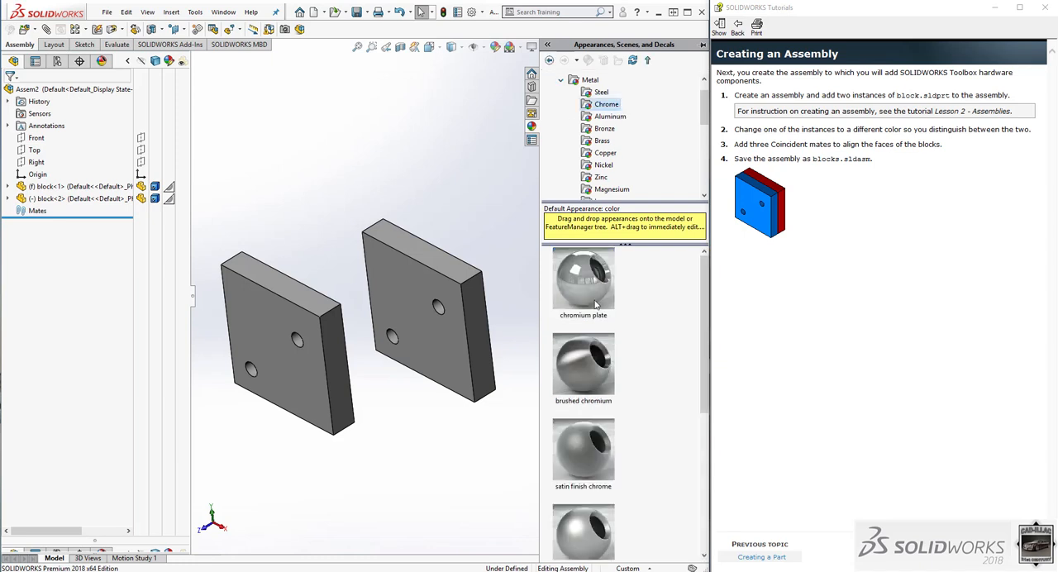
{"action": "scroll", "coordinate": [597, 305], "scroll_direction": "down", "scroll_amount": 1}
{"action": "scroll", "coordinate": [596, 306], "scroll_direction": "up", "scroll_amount": 1}
{"action": "mouse_move", "coordinate": [598, 289]}
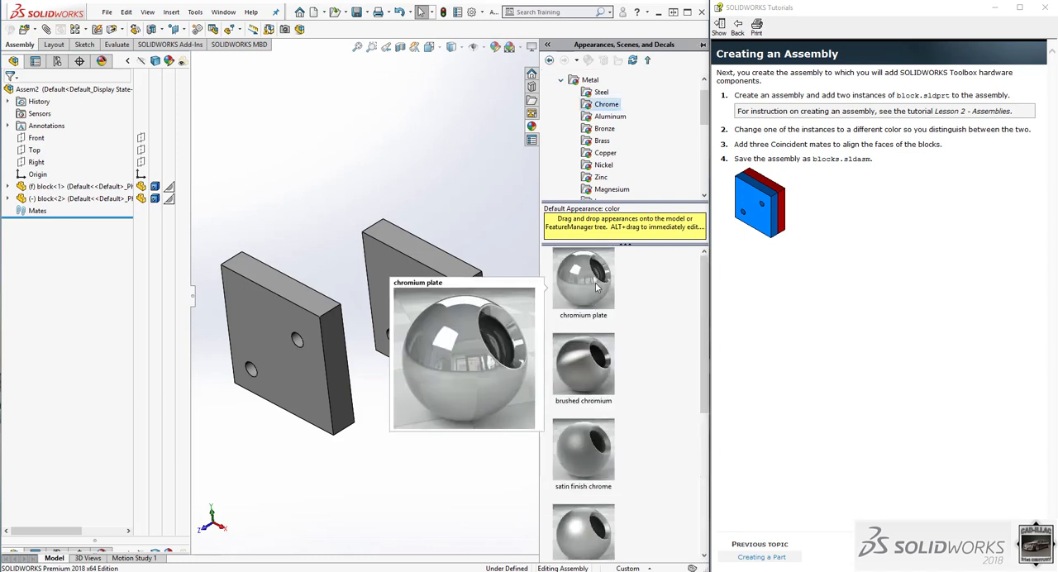
{"action": "left_click_drag", "start_coordinate": [597, 287], "coordinate": [463, 299]}
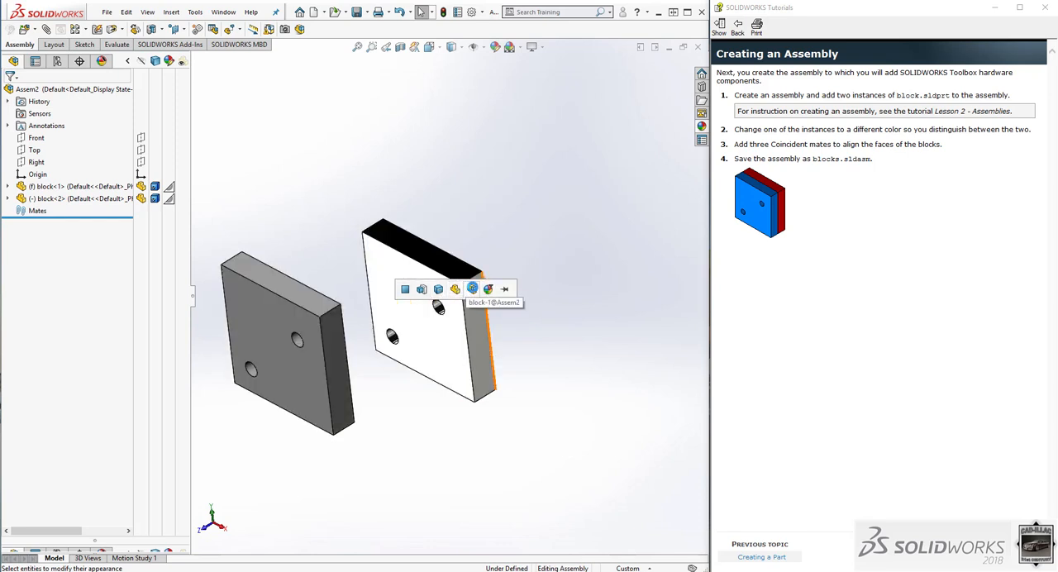
{"action": "left_click", "coordinate": [471, 288]}
{"action": "middle_click_drag", "start_coordinate": [446, 289], "coordinate": [421, 293]}
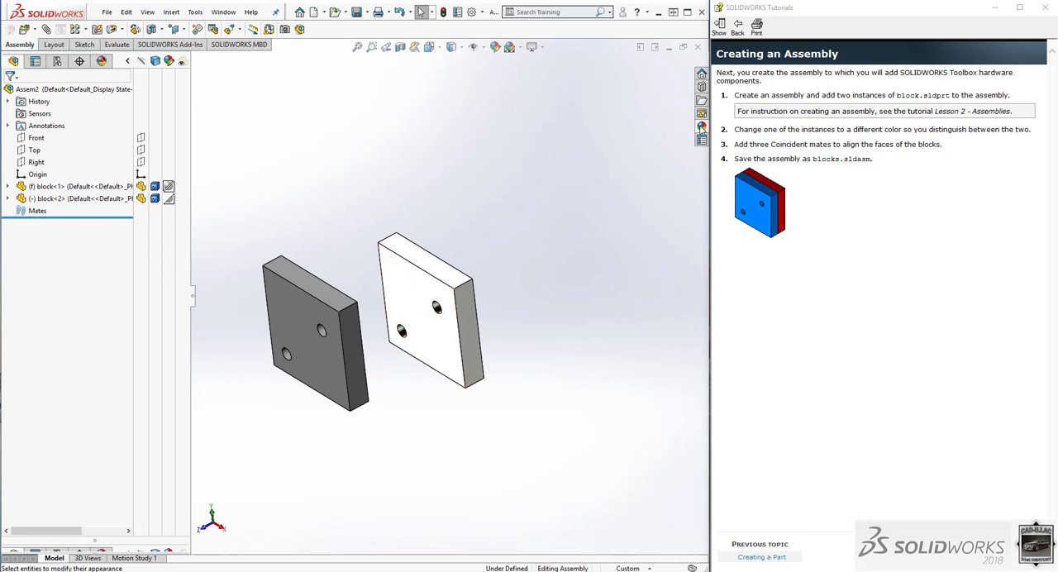
Apply the polished beech 2d appearance from the Organic > Wood category to the whole second block component.
{"action": "left_click", "coordinate": [701, 128]}
{"action": "scroll", "coordinate": [613, 181], "scroll_direction": "down", "scroll_amount": 3}
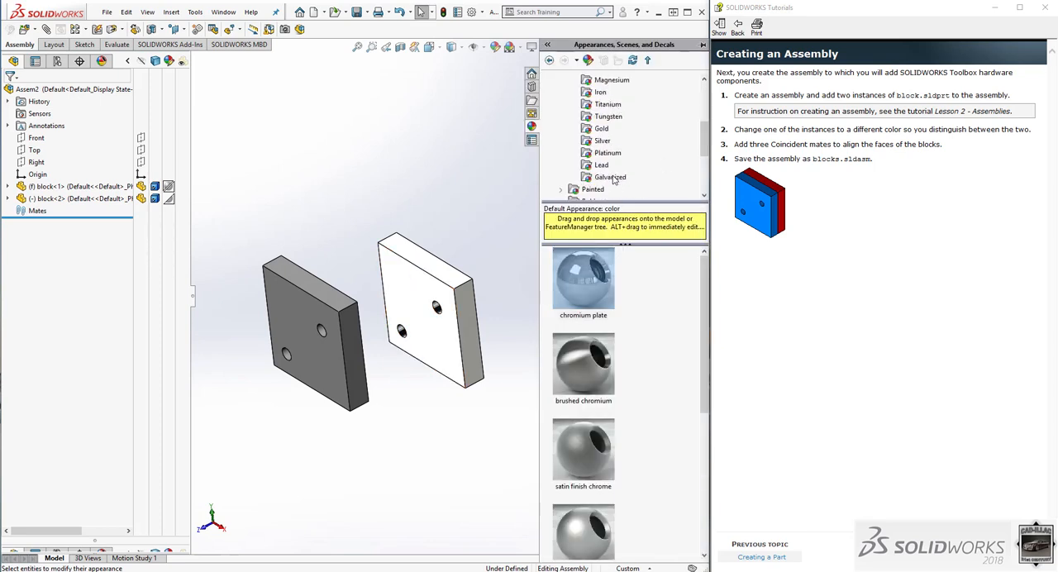
{"action": "scroll", "coordinate": [612, 178], "scroll_direction": "down", "scroll_amount": 2}
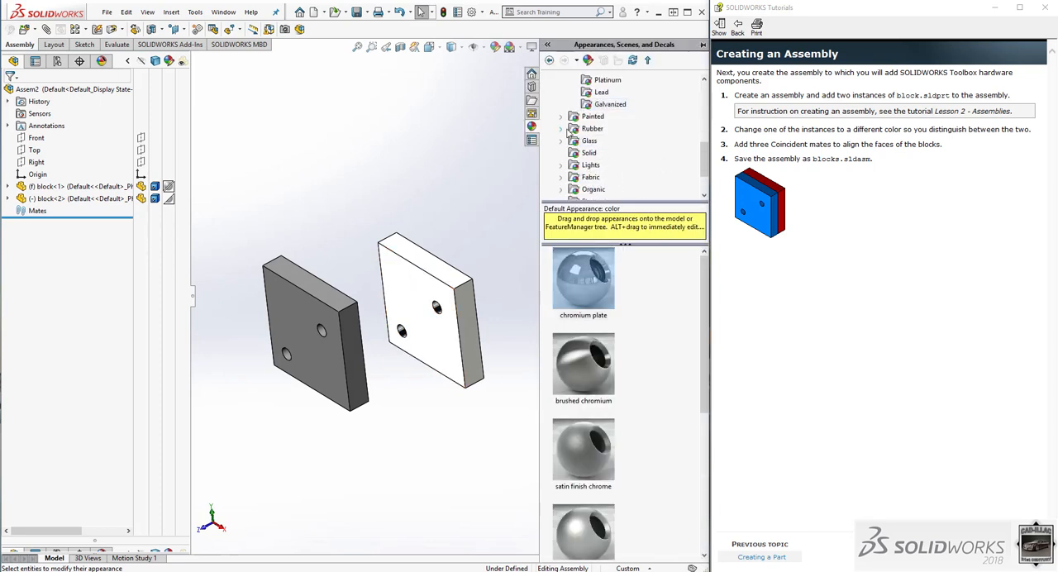
{"action": "scroll", "coordinate": [569, 172], "scroll_direction": "down", "scroll_amount": 1}
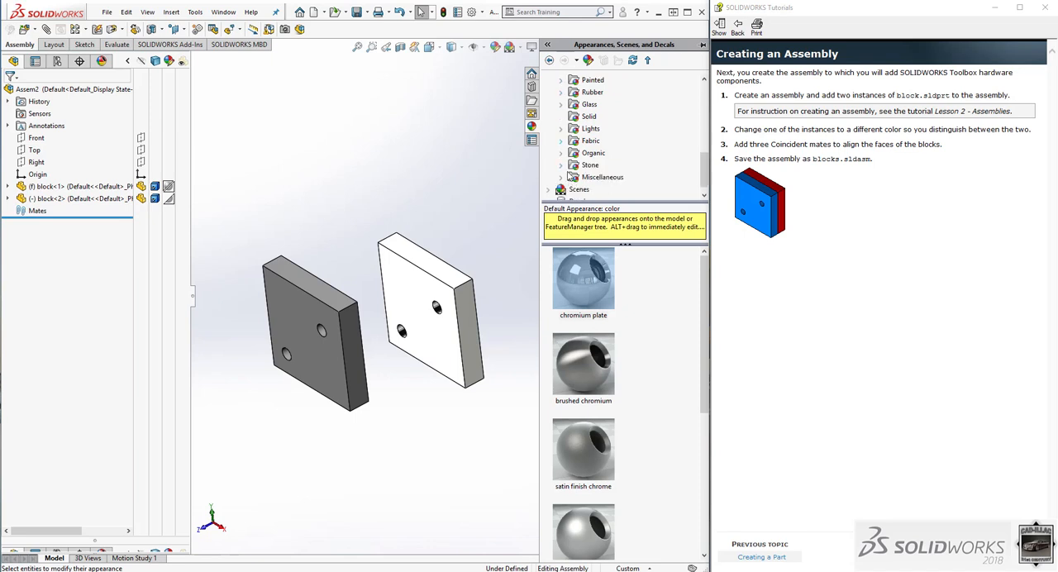
{"action": "left_click", "coordinate": [561, 154]}
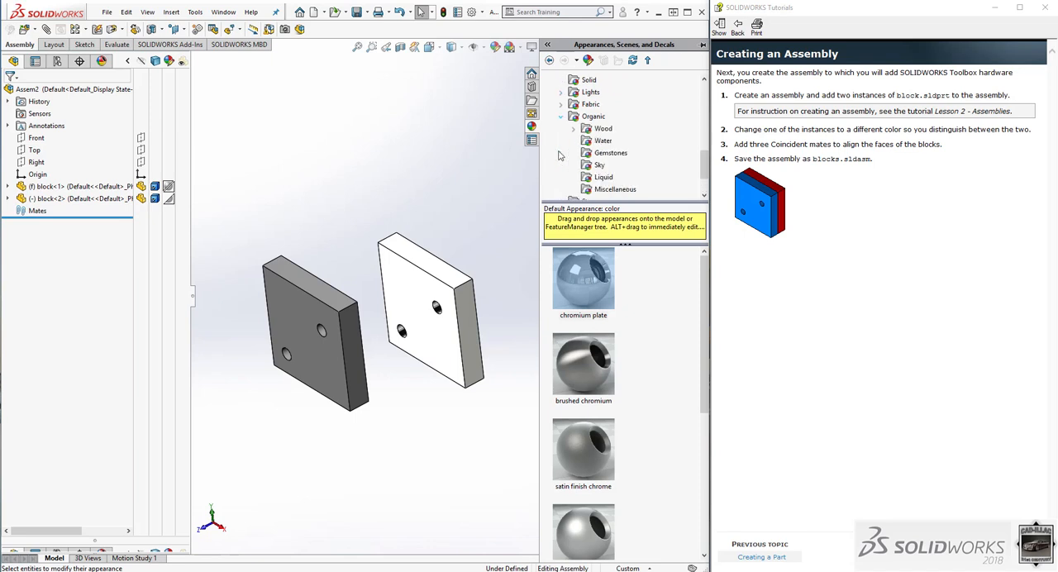
{"action": "left_click", "coordinate": [602, 129]}
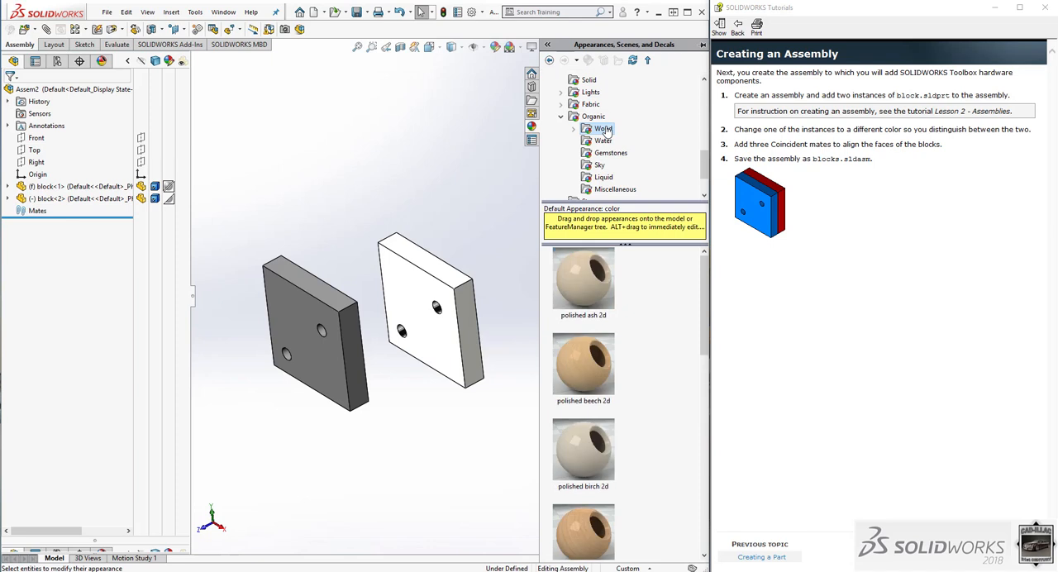
{"action": "left_click_drag", "start_coordinate": [586, 374], "coordinate": [314, 323]}
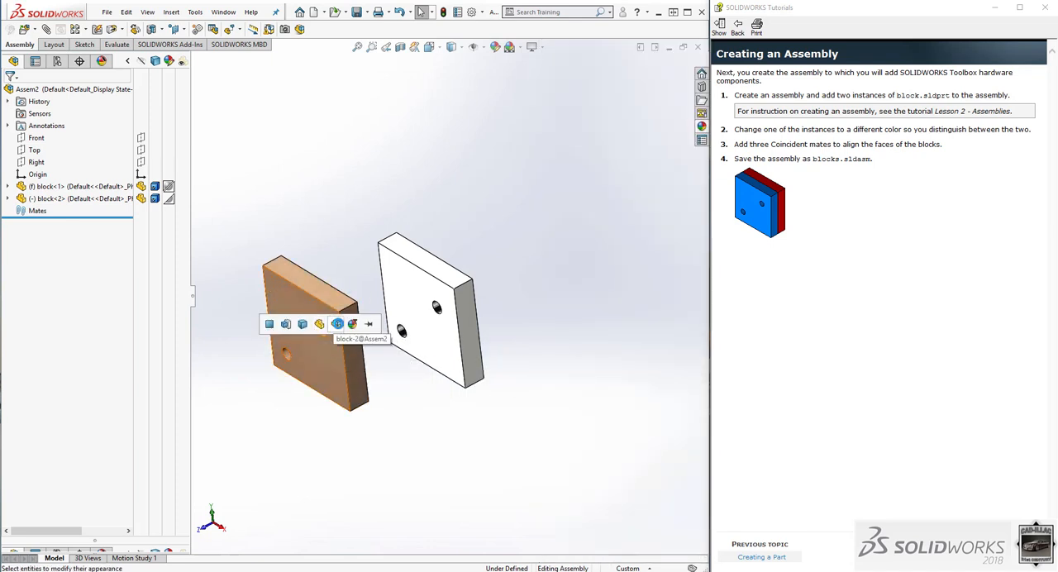
{"action": "left_click", "coordinate": [337, 323]}
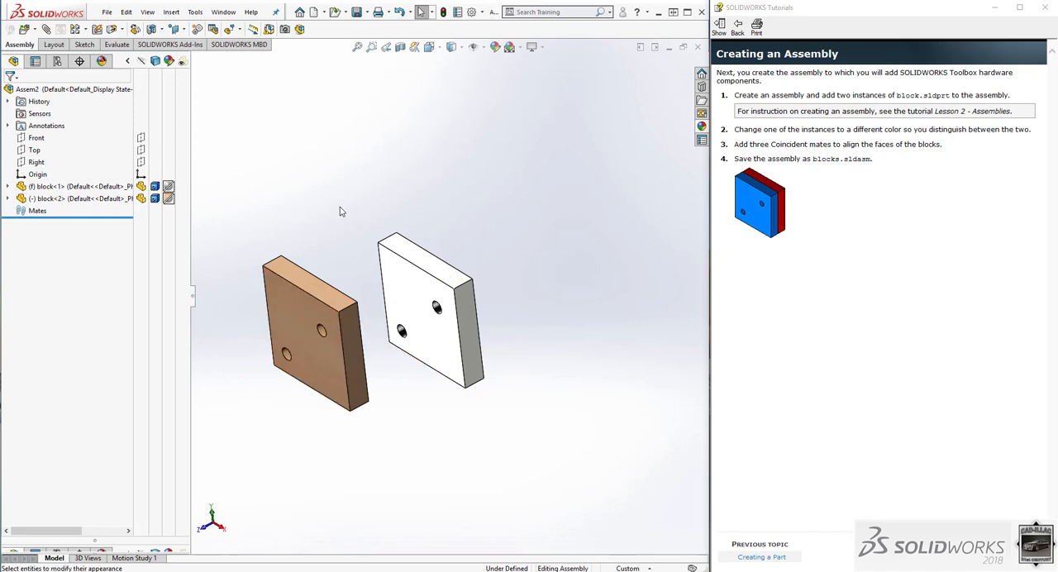
{"action": "left_click", "coordinate": [128, 62]}
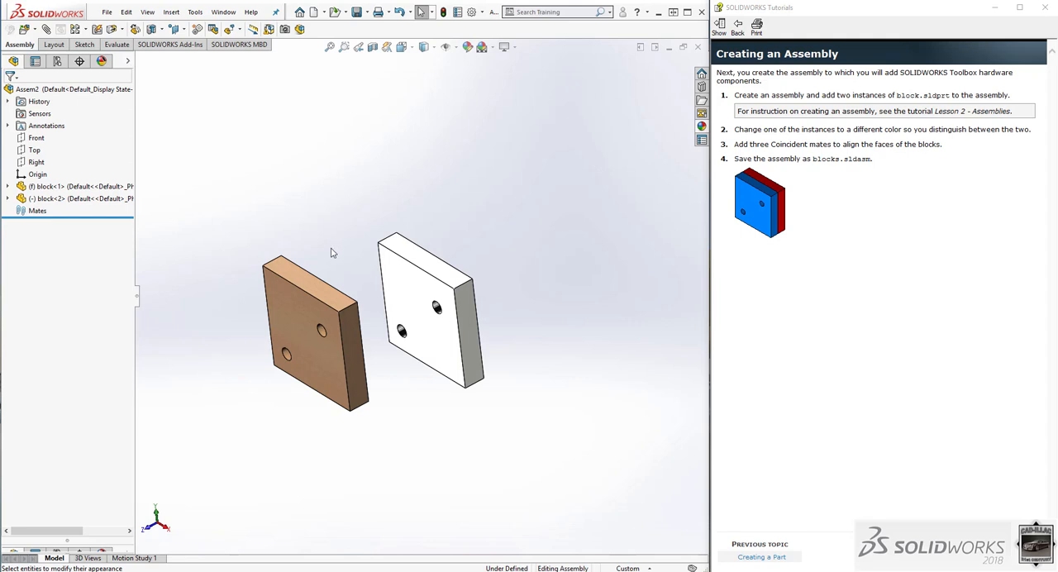
Add a Coincident mate between the wood block's rear upper corner vertex and the chrome block's matching front upper corner vertex.
{"action": "scroll", "coordinate": [359, 296], "scroll_direction": "down", "scroll_amount": 1}
{"action": "left_click", "coordinate": [376, 309]}
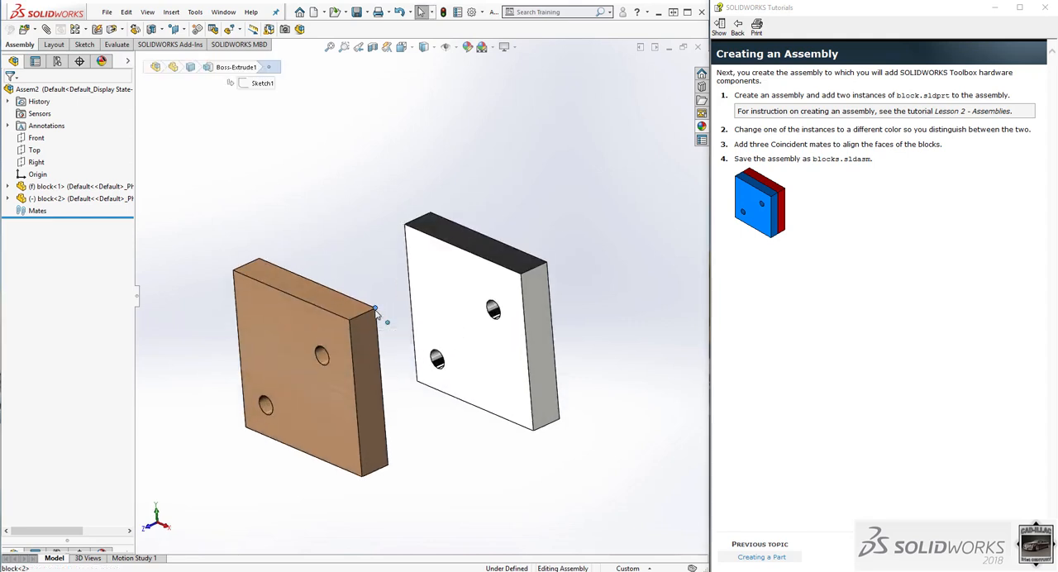
{"action": "left_click", "coordinate": [520, 275], "text": "ctrl"}
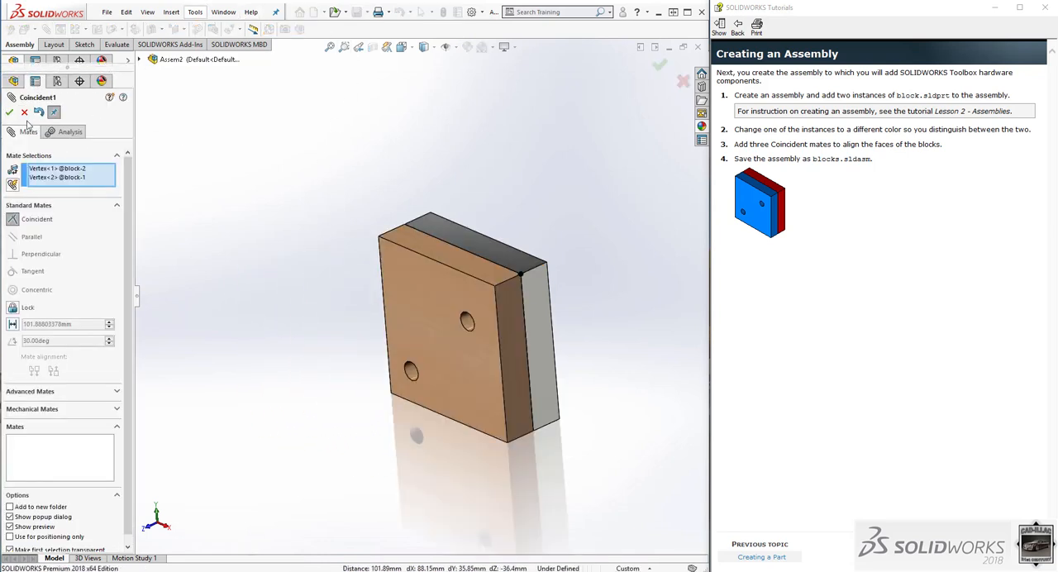
{"action": "left_click", "coordinate": [10, 113]}
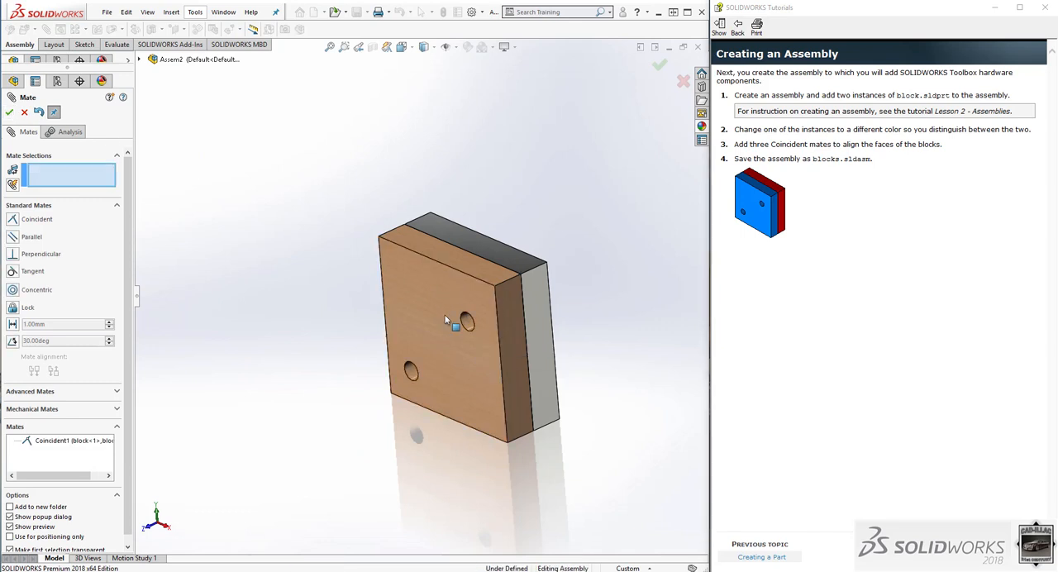
Rotate the wood block away from the chrome block and add a Coincident mate between their large facing faces.
{"action": "left_click_drag", "start_coordinate": [449, 302], "coordinate": [478, 362]}
{"action": "middle_click_drag", "start_coordinate": [478, 362], "coordinate": [497, 390]}
{"action": "left_click", "coordinate": [498, 394]}
{"action": "left_click", "coordinate": [411, 384]}
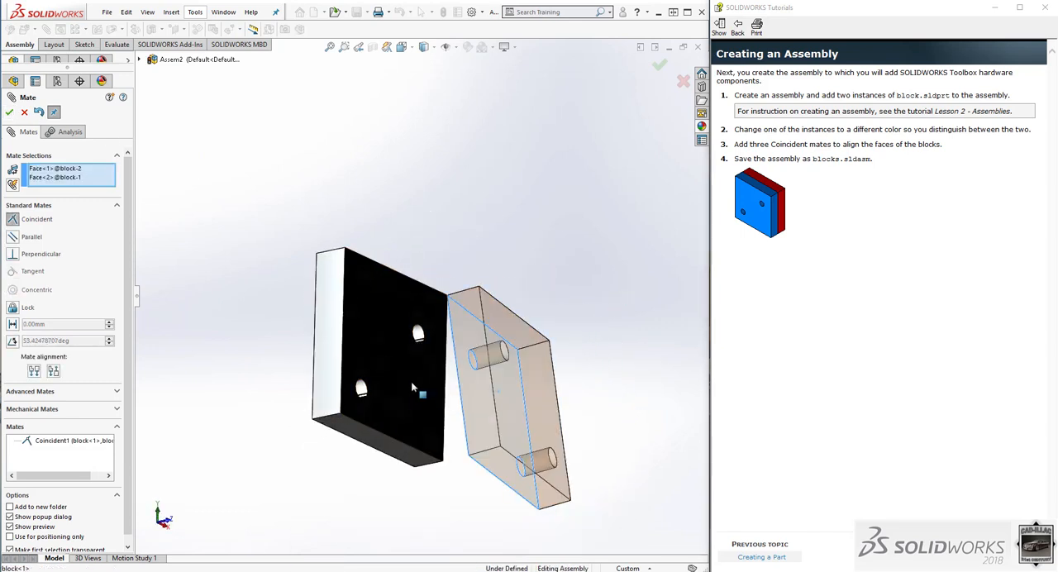
{"action": "left_click", "coordinate": [9, 113]}
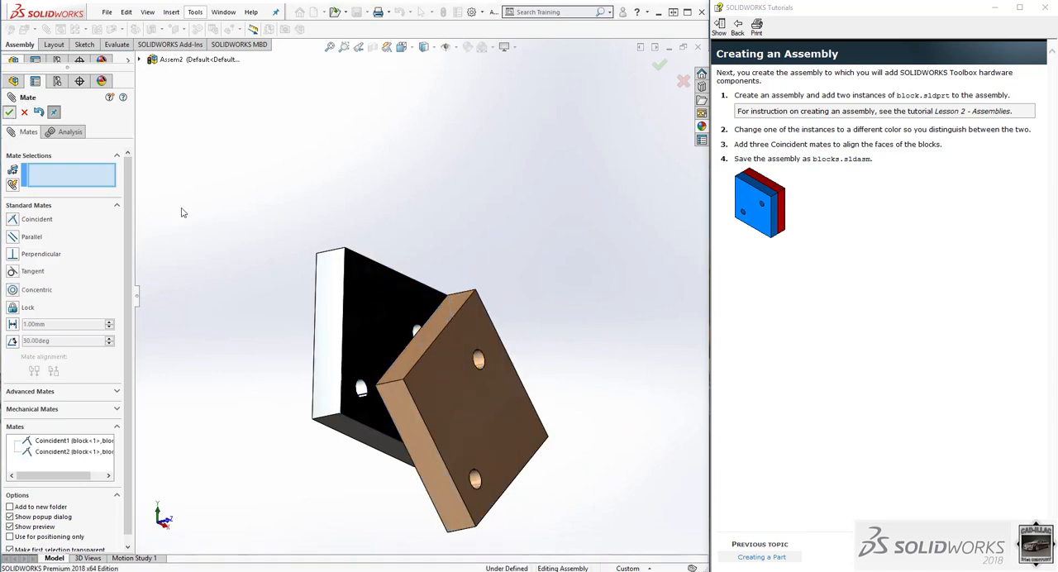
Add a third Coincident mate between the wood block's corner vertex and the chrome block's upper corner vertex, and finish mating.
{"action": "left_click", "coordinate": [377, 390]}
{"action": "left_click", "coordinate": [346, 251]}
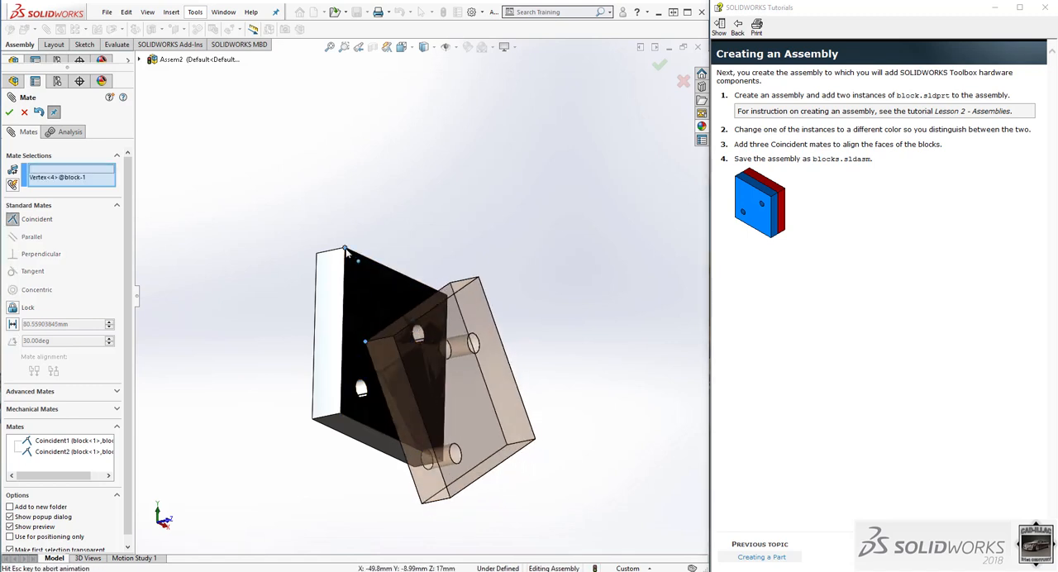
{"action": "left_click", "coordinate": [9, 113]}
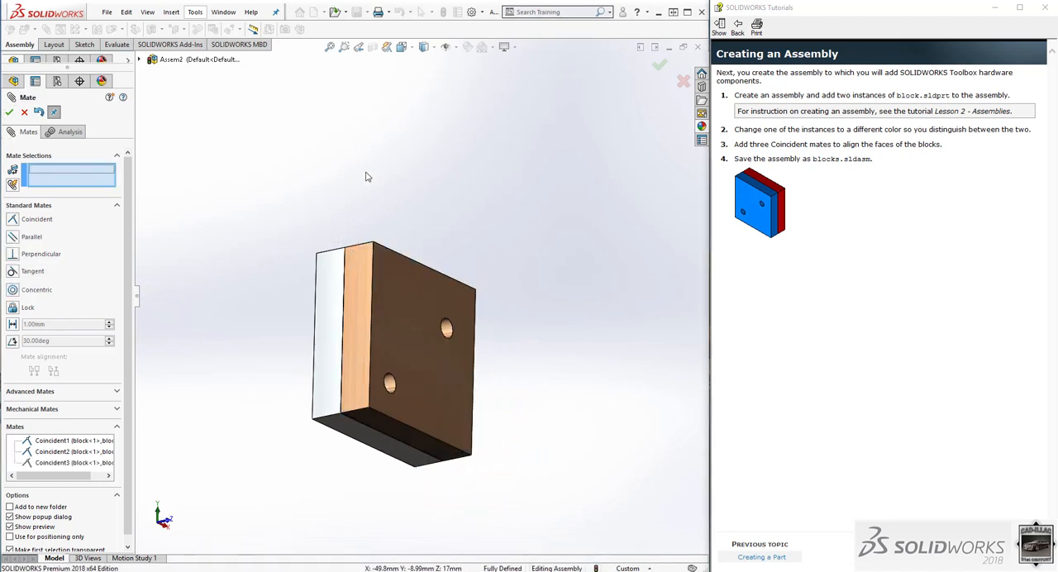
{"action": "right_click_drag", "start_coordinate": [434, 212], "coordinate": [460, 181]}
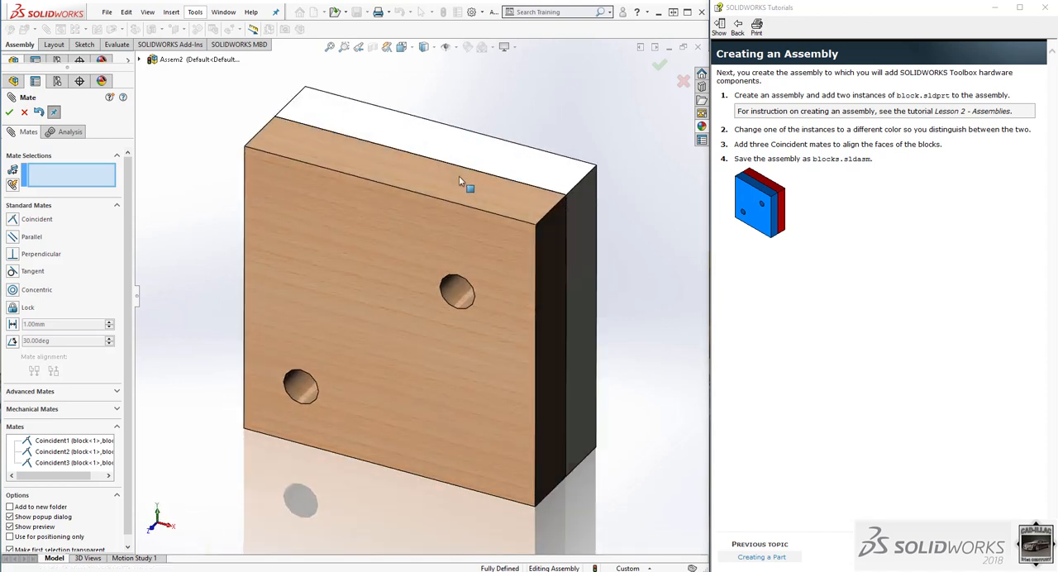
{"action": "scroll", "coordinate": [401, 120], "scroll_direction": "up", "scroll_amount": 4}
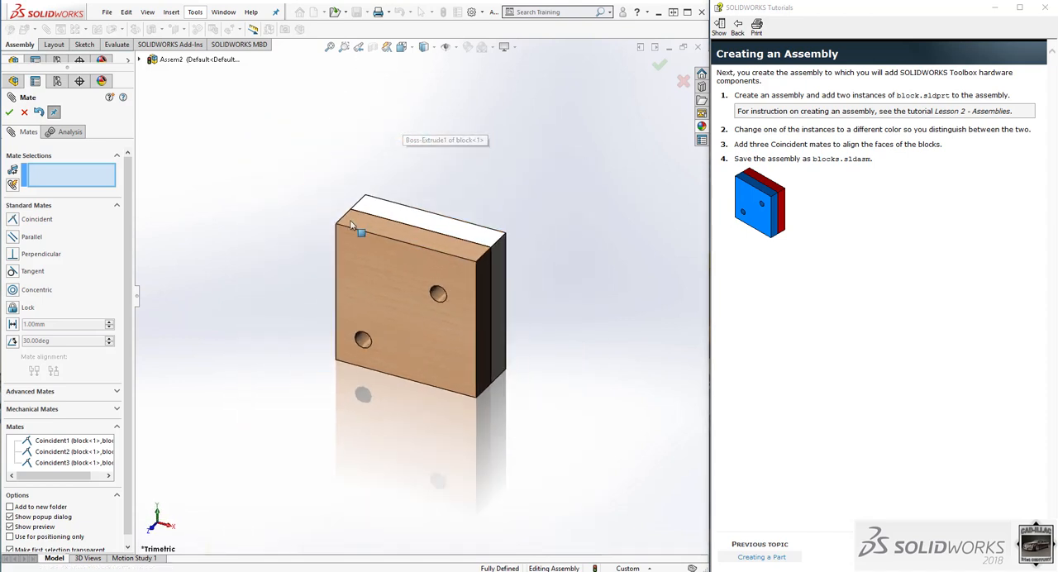
{"action": "left_click", "coordinate": [9, 112]}
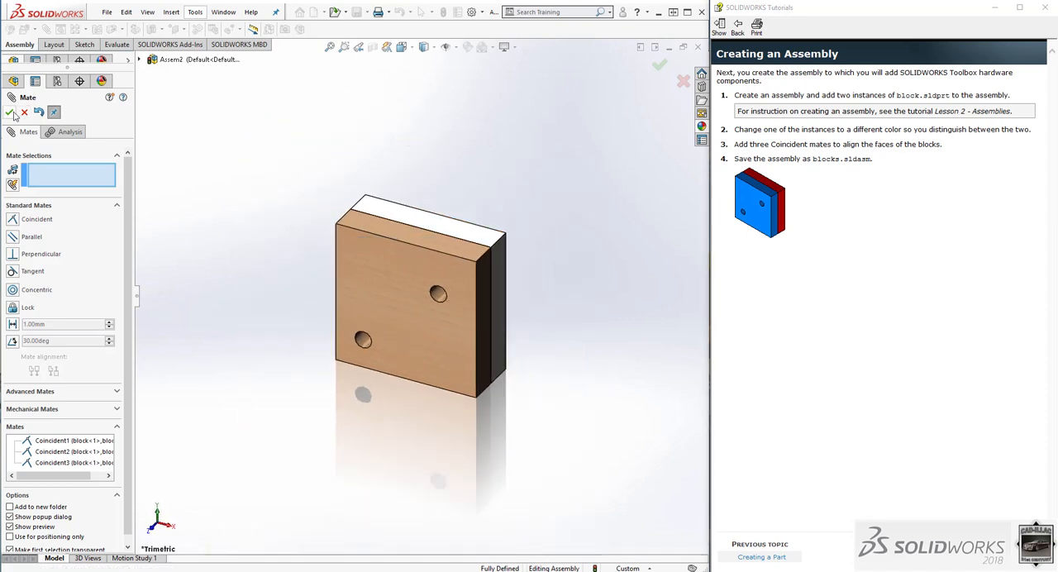
{"action": "left_click", "coordinate": [438, 345]}
{"action": "left_click", "coordinate": [641, 377]}
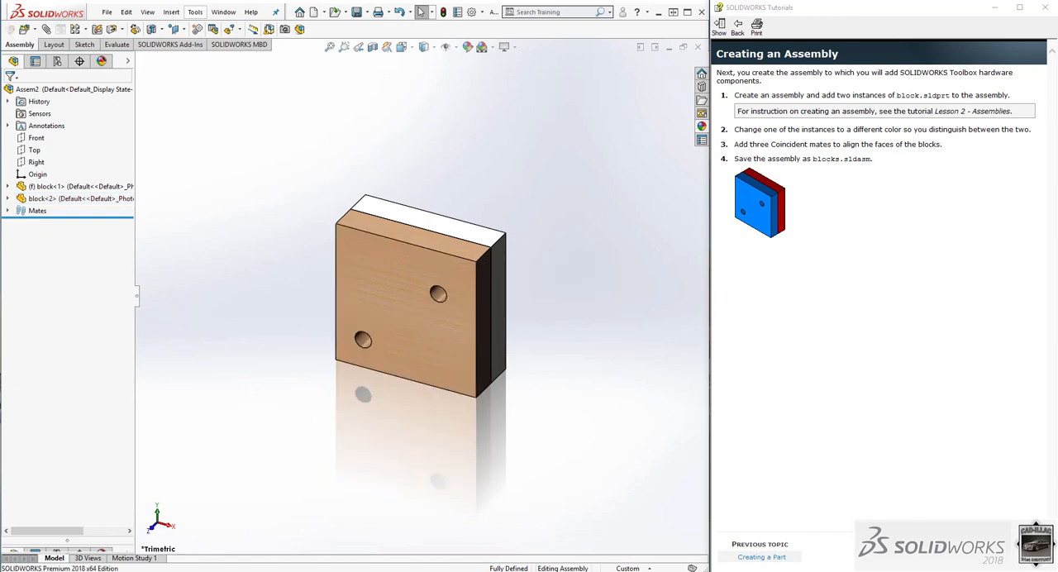
Advance the tutorial to Adding a Hex Bolt and open Toolbox > ISO > Bolts and Screws > Hex Bolts and Screws in the Design Library.
{"action": "left_click", "coordinate": [996, 557]}
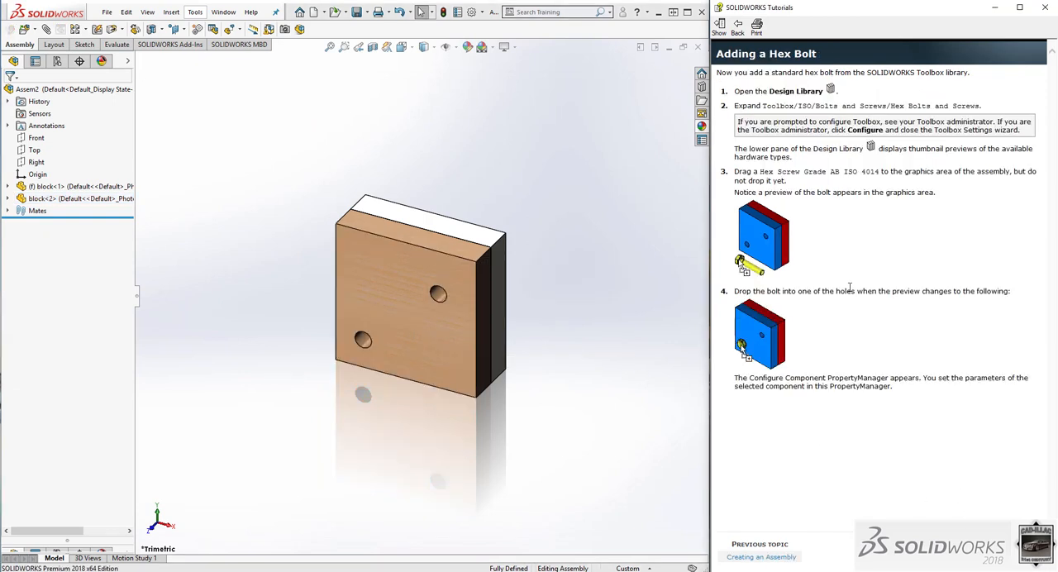
{"action": "left_click", "coordinate": [701, 86]}
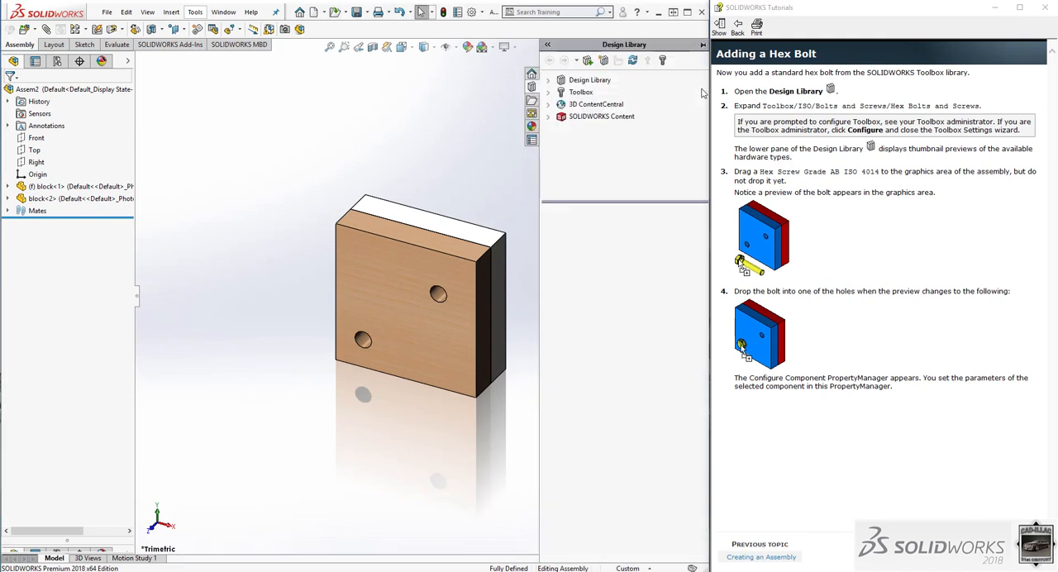
{"action": "left_click", "coordinate": [549, 91]}
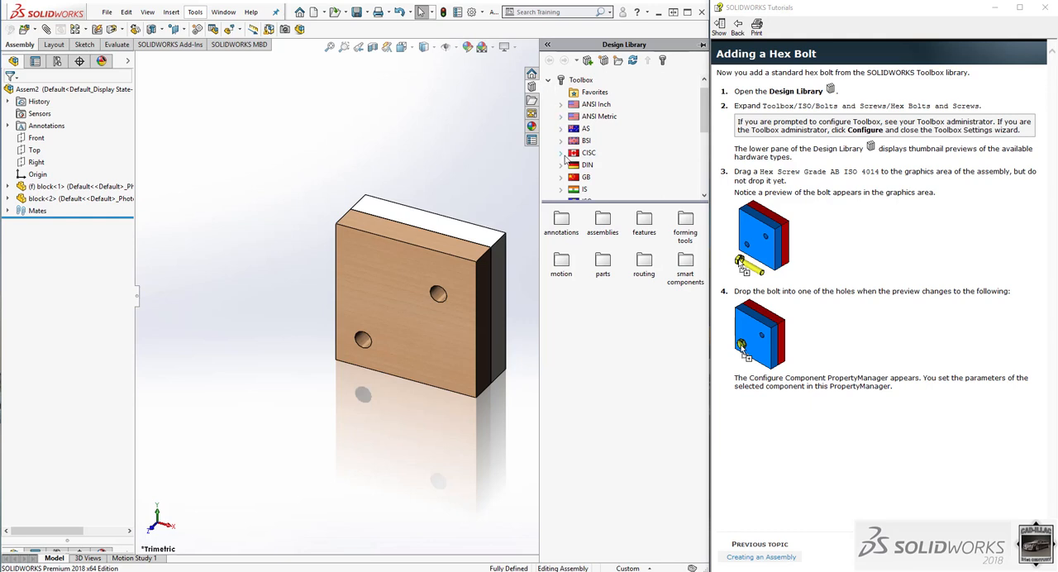
{"action": "scroll", "coordinate": [565, 157], "scroll_direction": "down", "scroll_amount": 1}
{"action": "left_click", "coordinate": [560, 165]}
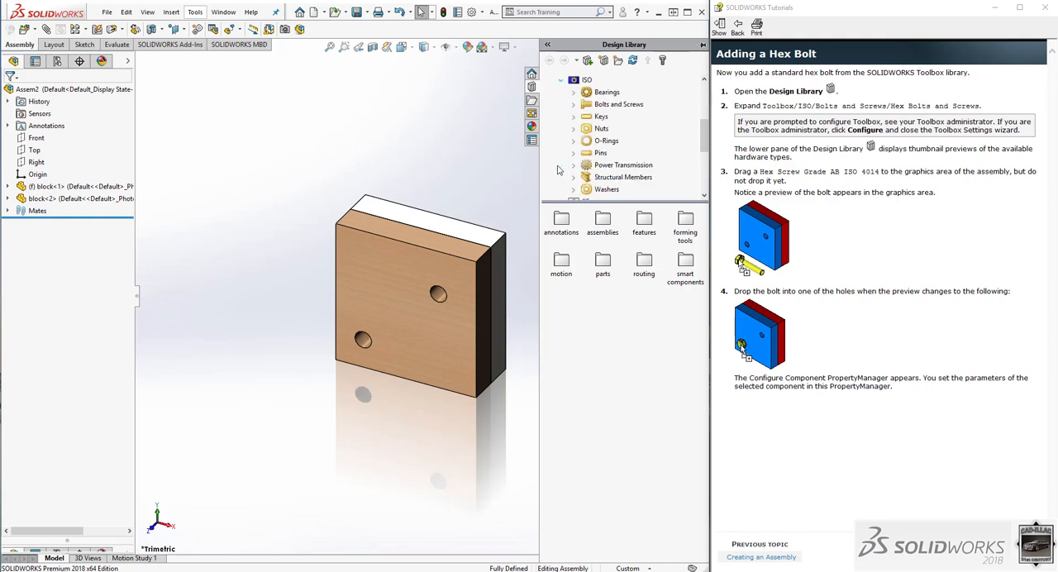
{"action": "left_click", "coordinate": [574, 105]}
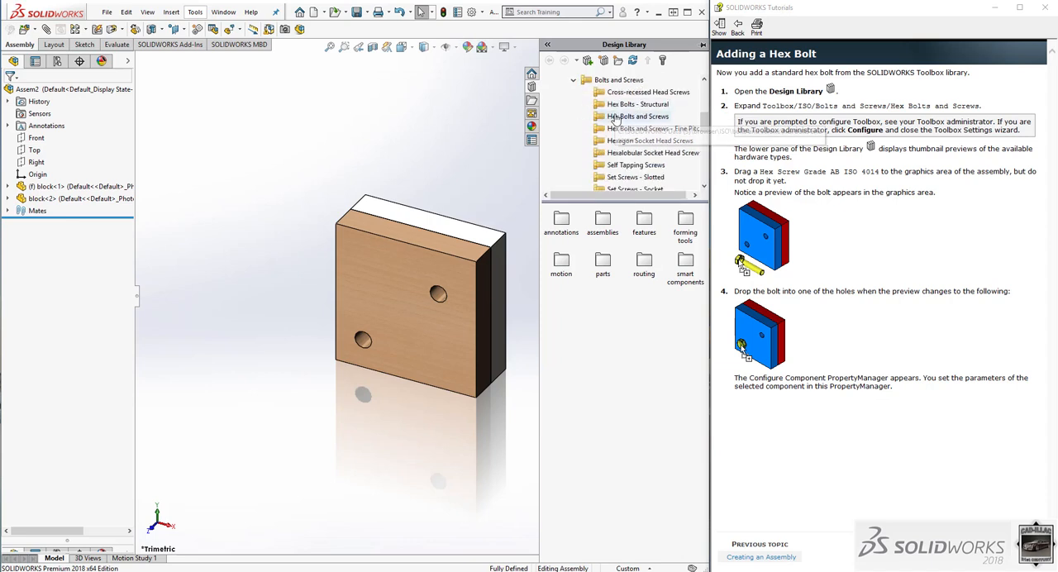
{"action": "left_click", "coordinate": [615, 117]}
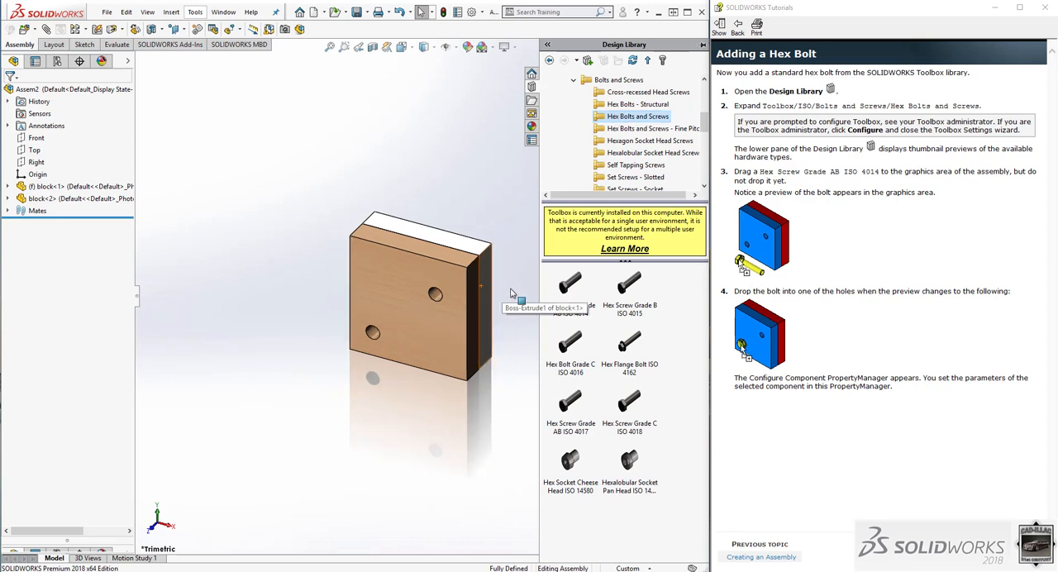
{"action": "scroll", "coordinate": [500, 297], "scroll_direction": "down", "scroll_amount": 3}
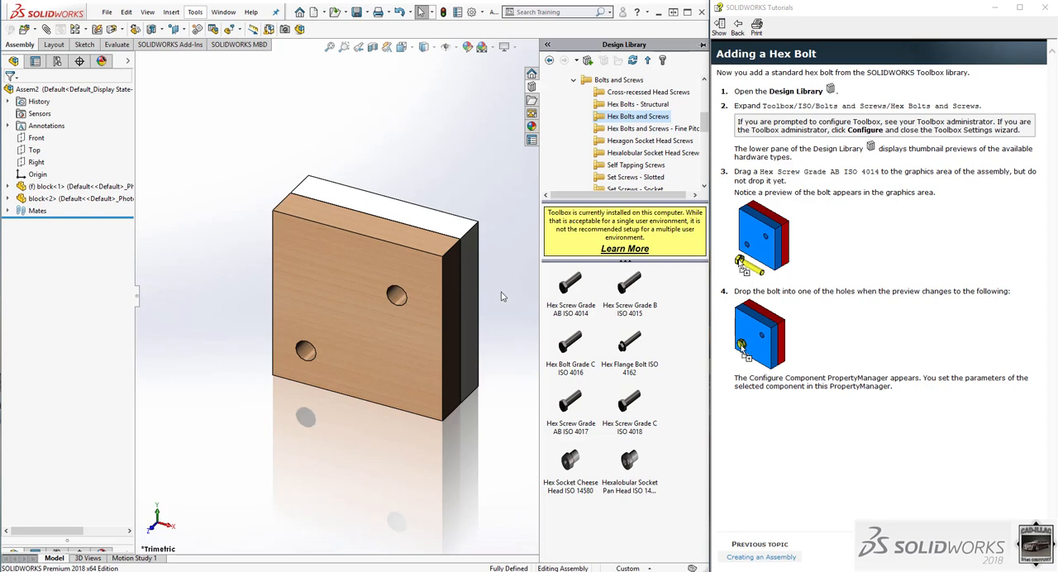
{"action": "mouse_move", "coordinate": [591, 422]}
{"action": "mouse_move", "coordinate": [566, 285]}
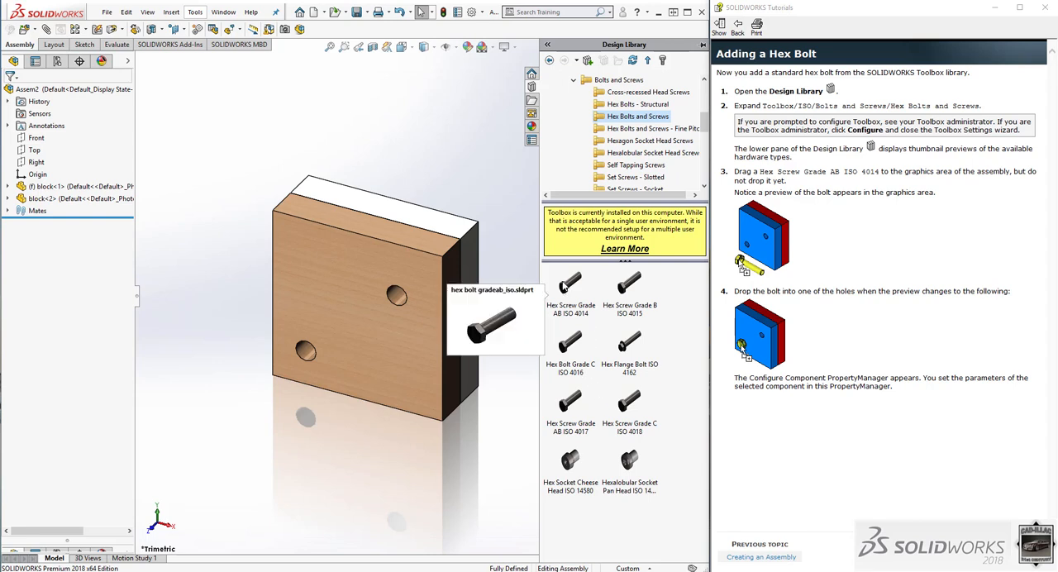
{"action": "left_click_drag", "start_coordinate": [565, 285], "coordinate": [239, 269]}
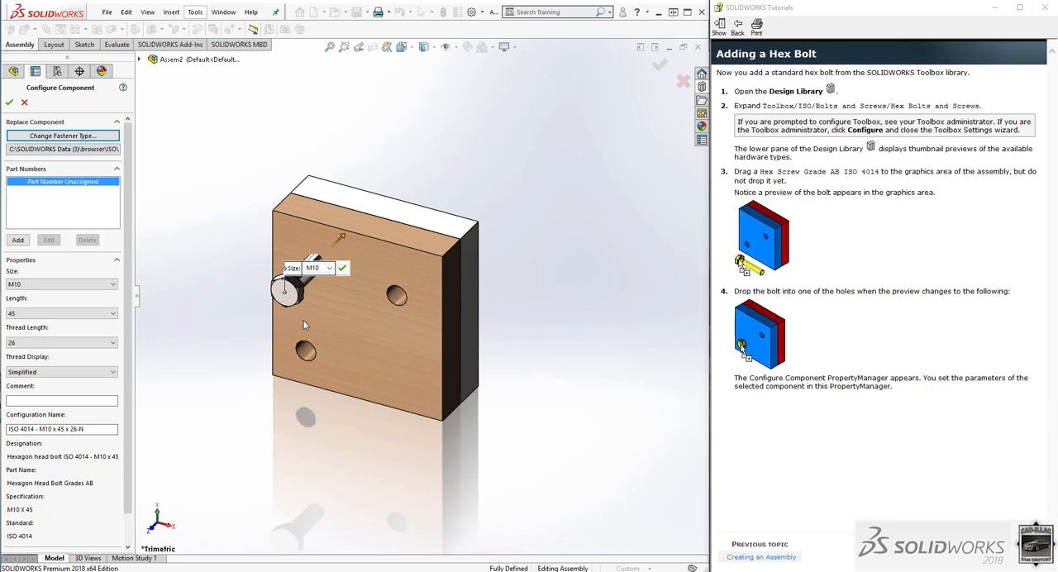
{"action": "left_click", "coordinate": [24, 101]}
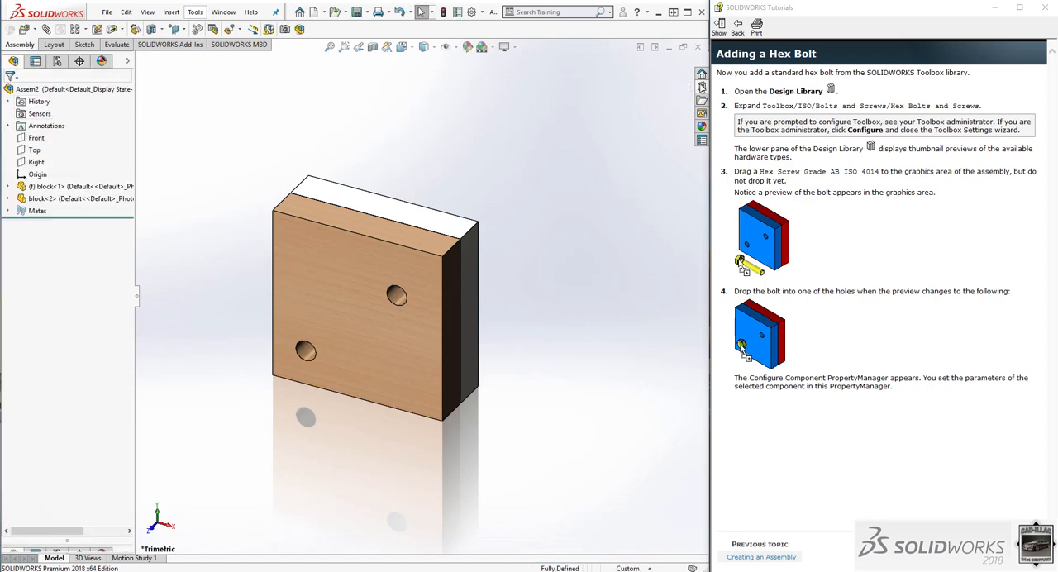
Insert a Hex Screw Grade AB ISO 4014 from the Design Library into the lower hole of the wood block.
{"action": "left_click", "coordinate": [701, 100]}
{"action": "left_click", "coordinate": [570, 286]}
{"action": "left_click_drag", "start_coordinate": [571, 286], "coordinate": [200, 355]}
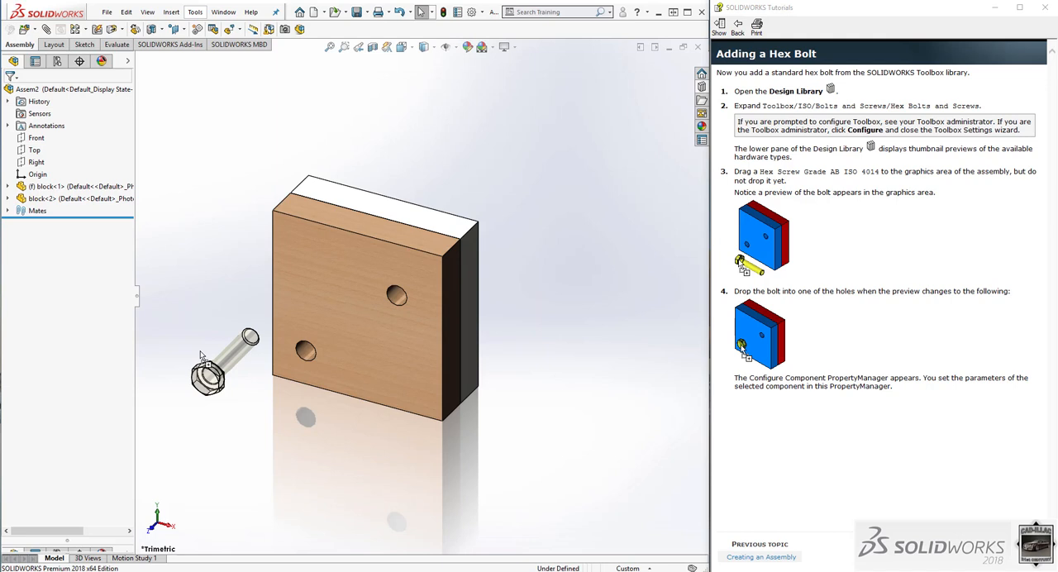
{"action": "left_click_drag", "start_coordinate": [201, 355], "coordinate": [311, 354]}
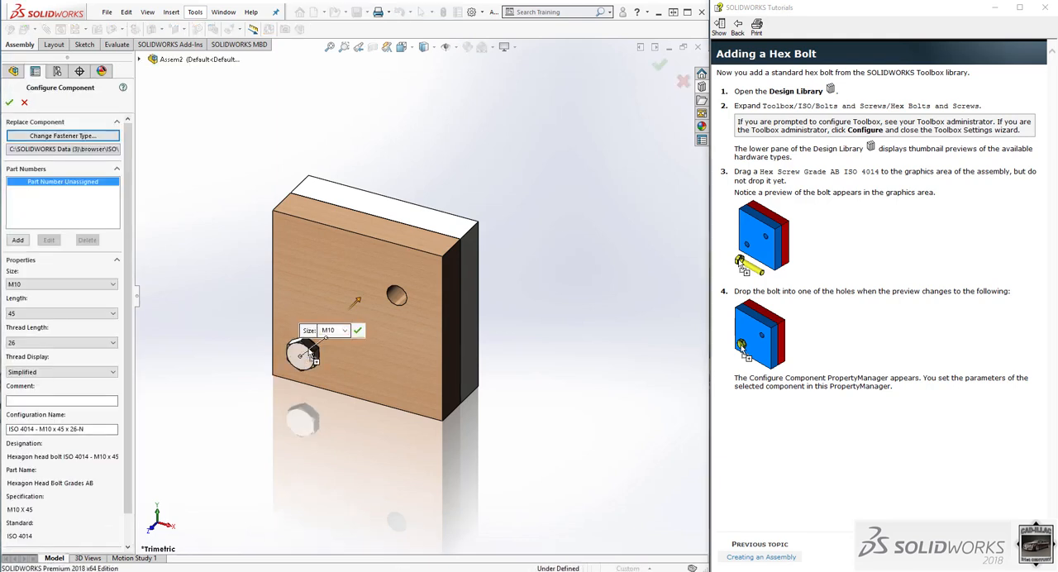
{"action": "middle_click_drag", "start_coordinate": [329, 345], "coordinate": [388, 329]}
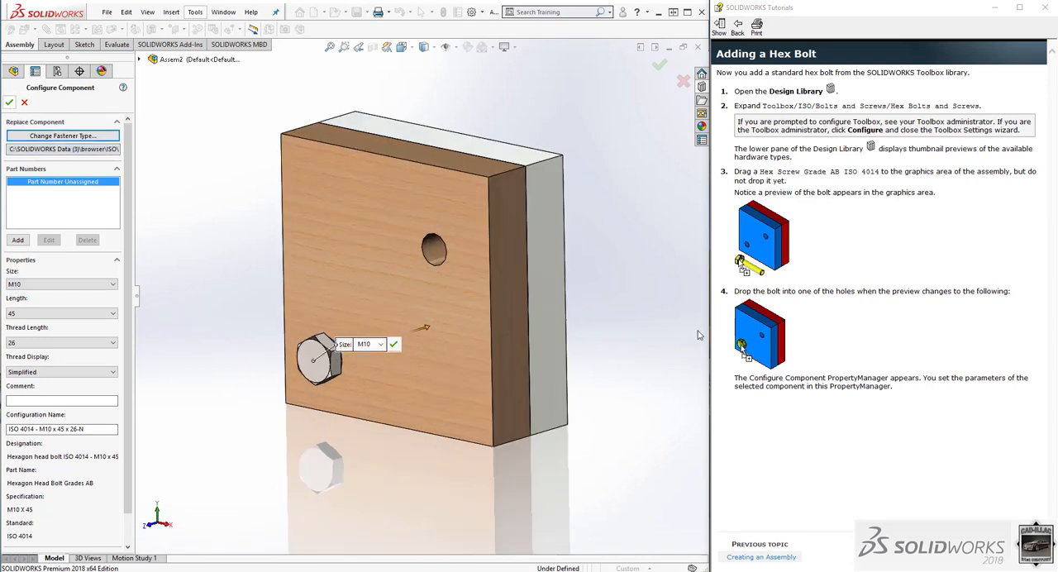
Advance the tutorial to Completing the Hex Bolt and configure the bolt as size M12, length 50 and thread length 50.
{"action": "left_click", "coordinate": [950, 557]}
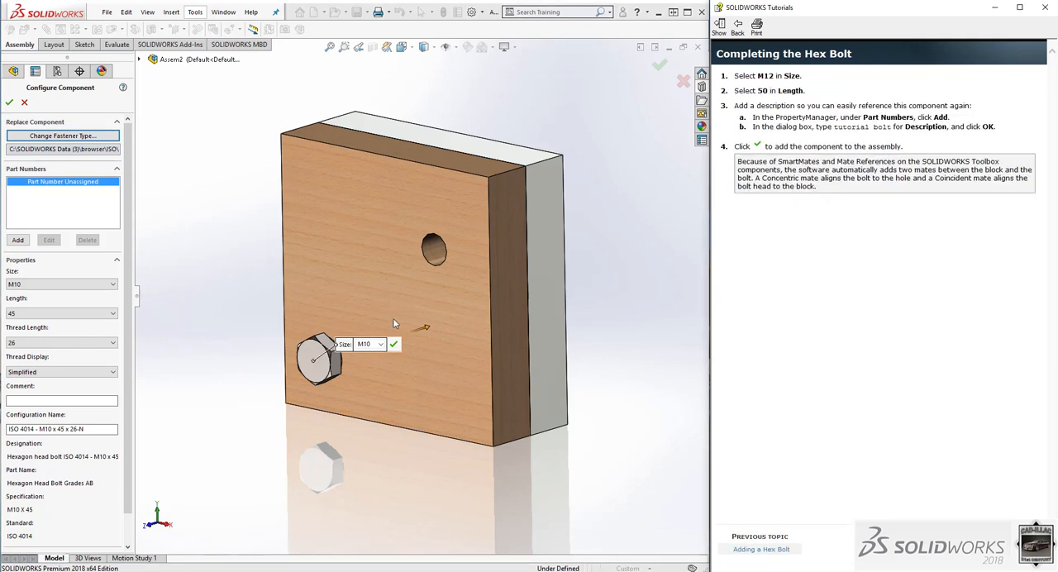
{"action": "left_click", "coordinate": [83, 283]}
{"action": "left_click", "coordinate": [46, 359]}
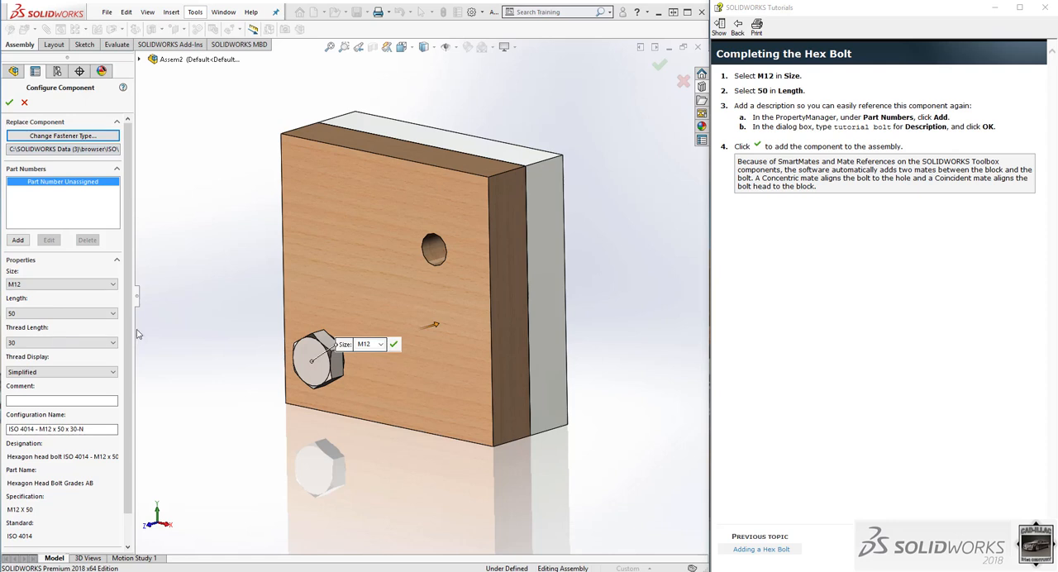
{"action": "left_click", "coordinate": [78, 342]}
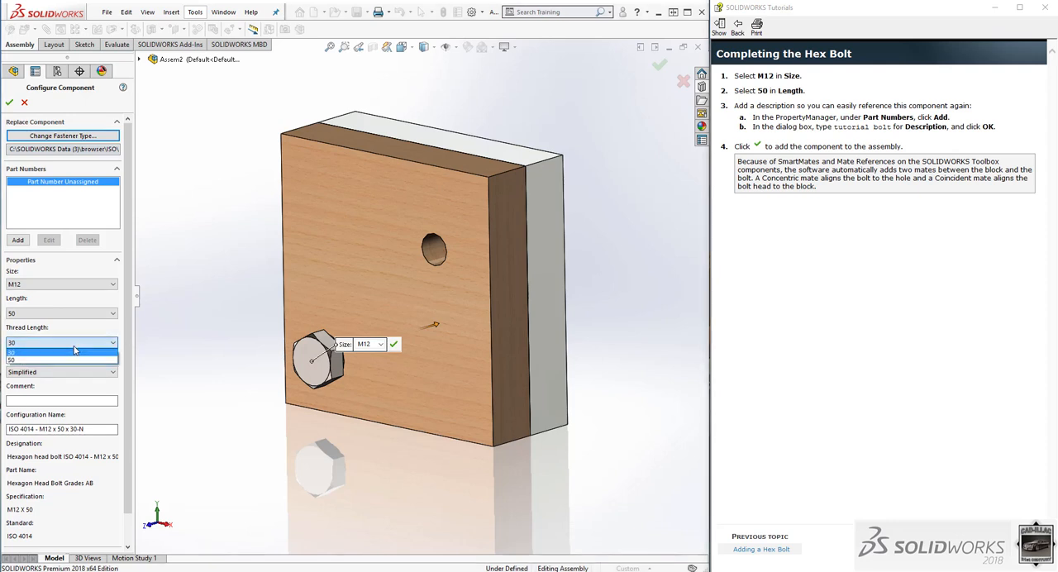
{"action": "left_click", "coordinate": [60, 364]}
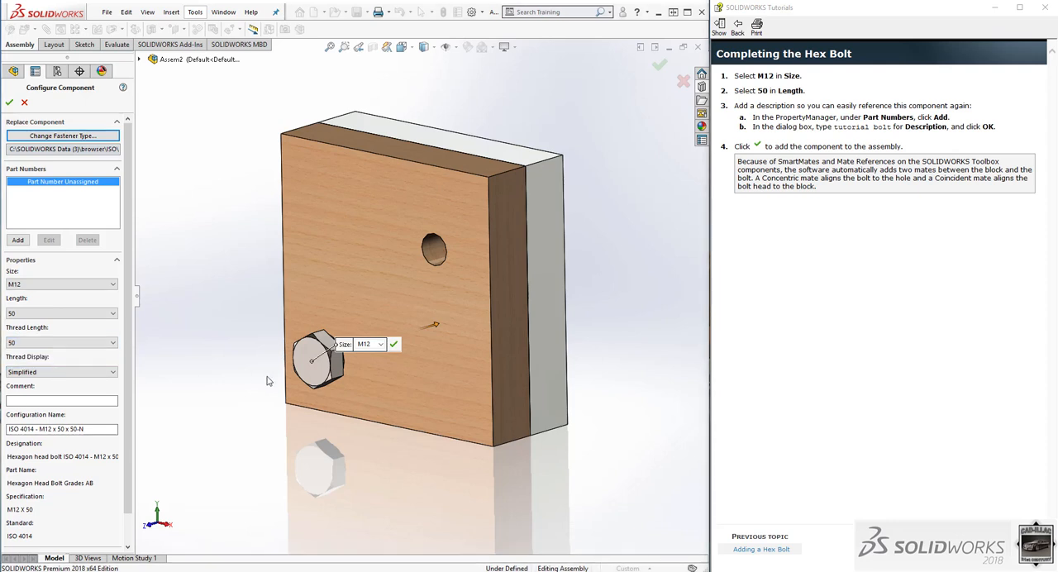
{"action": "middle_click_drag", "start_coordinate": [418, 374], "coordinate": [397, 367]}
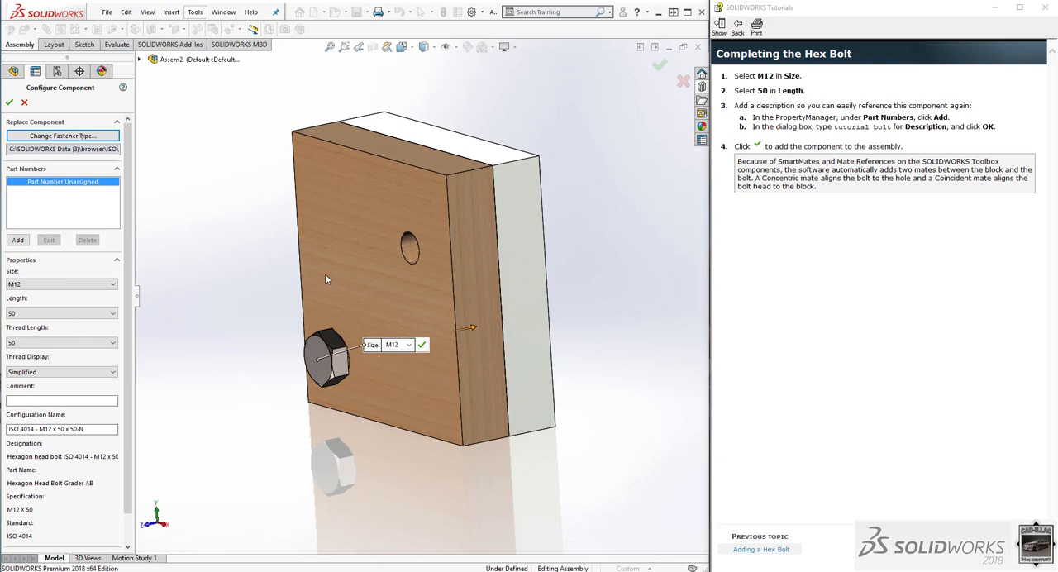
{"action": "left_click", "coordinate": [9, 101]}
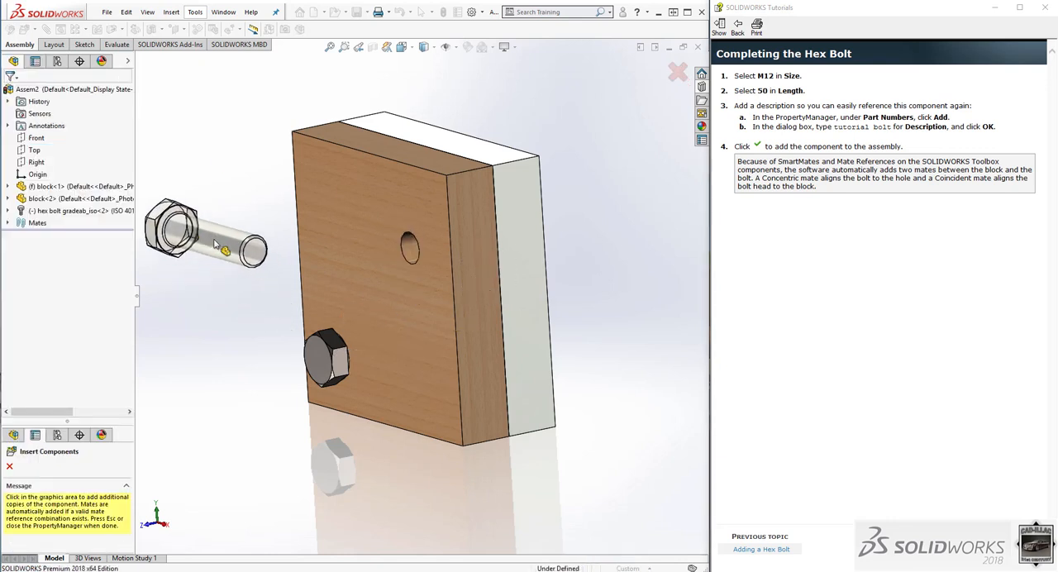
Place an extra copy of the hex bolt beside the blocks and delete it.
{"action": "left_click", "coordinate": [401, 320]}
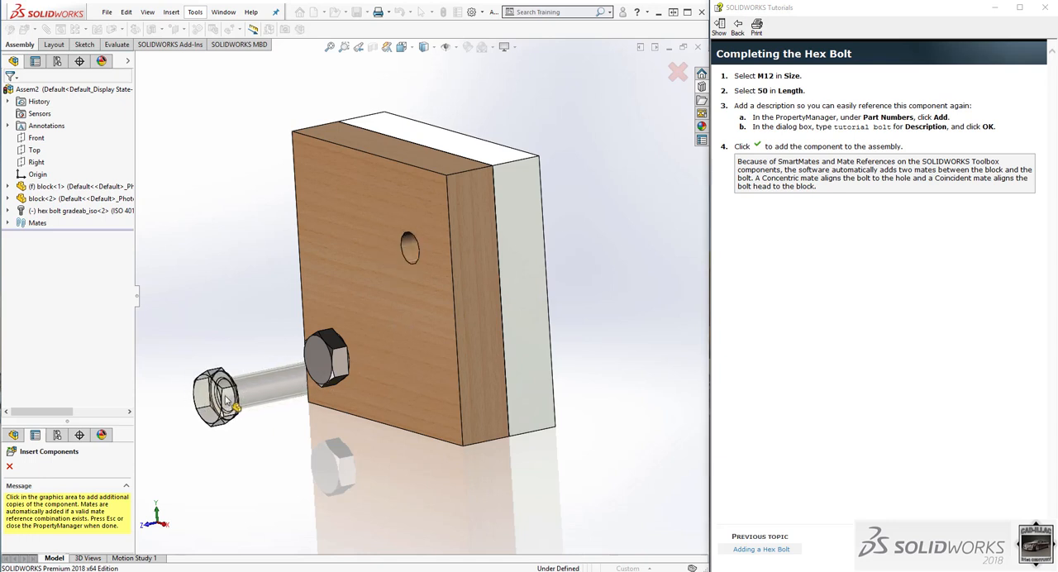
{"action": "left_click", "coordinate": [228, 400]}
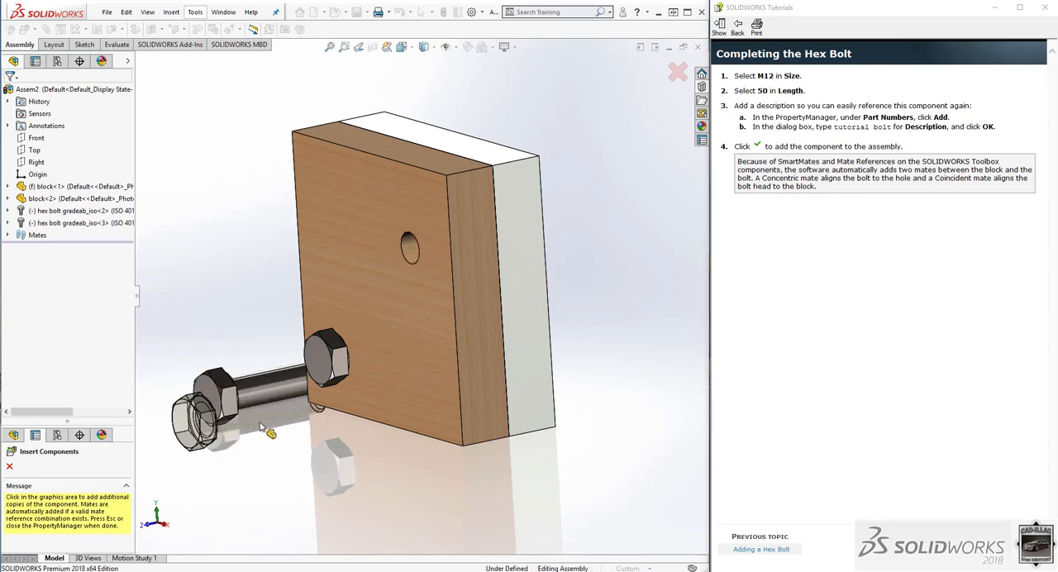
{"action": "key", "text": "Escape"}
{"action": "left_click_drag", "start_coordinate": [195, 319], "coordinate": [275, 451]}
{"action": "left_click", "coordinate": [212, 397]}
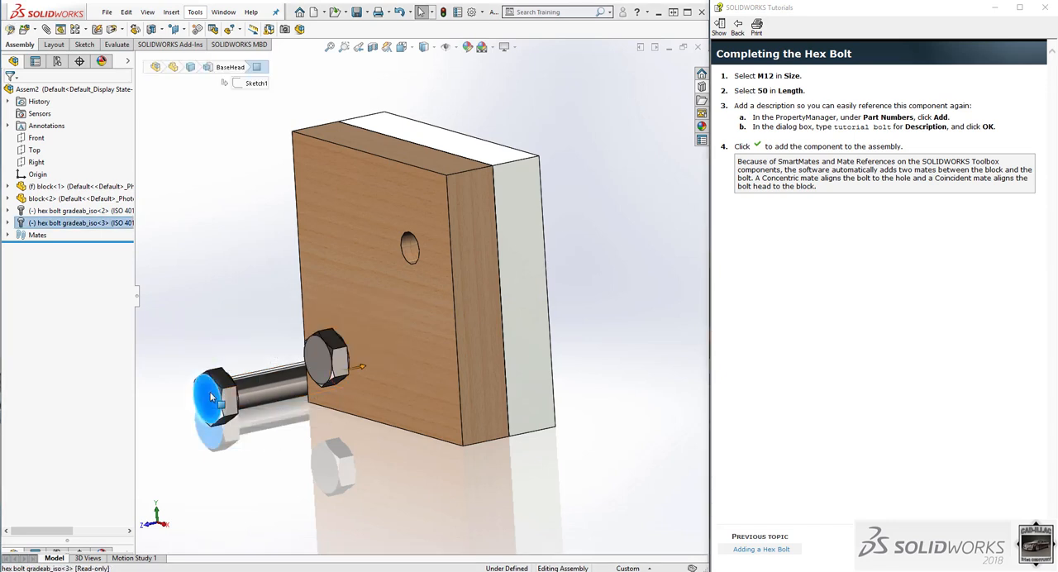
{"action": "key", "text": "Delete"}
{"action": "key", "text": "Return"}
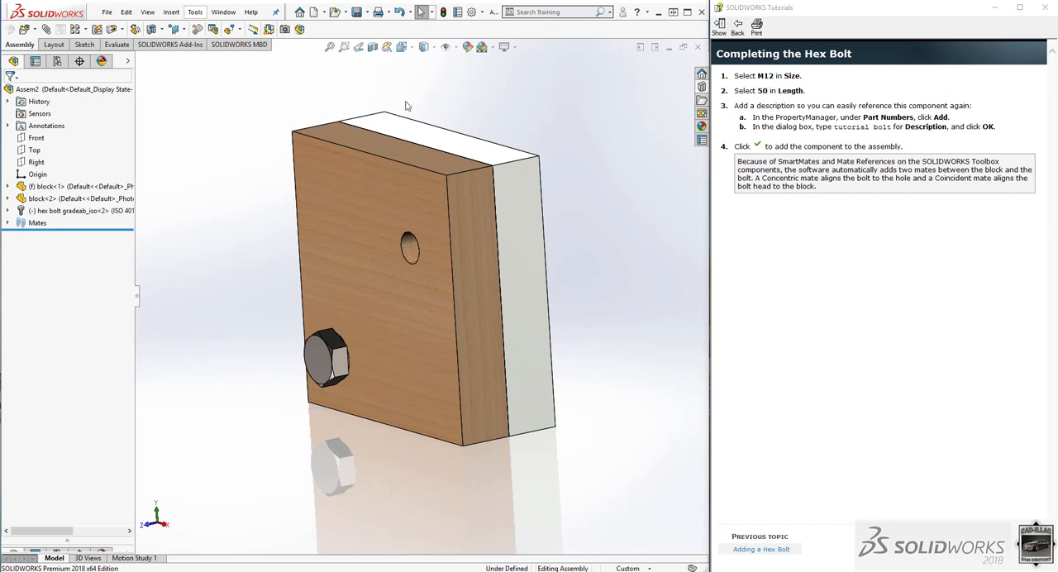
Advance the tutorial to Adding a Second Hex Bolt and insert a Hex Screw Grade AB ISO 4014 into the wood block's upper hole.
{"action": "right_click_drag", "start_coordinate": [573, 134], "coordinate": [607, 114]}
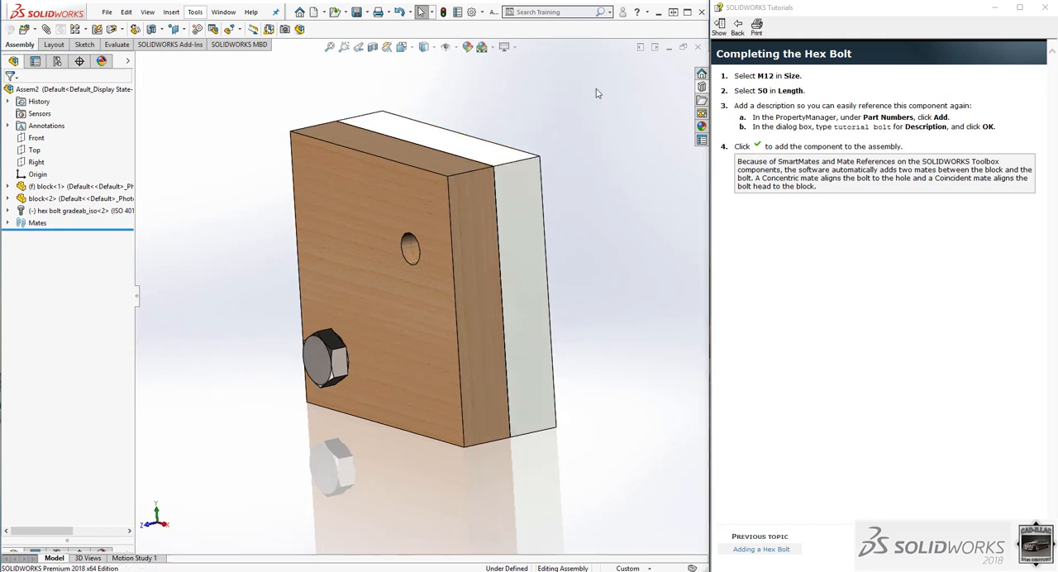
{"action": "key", "text": "f"}
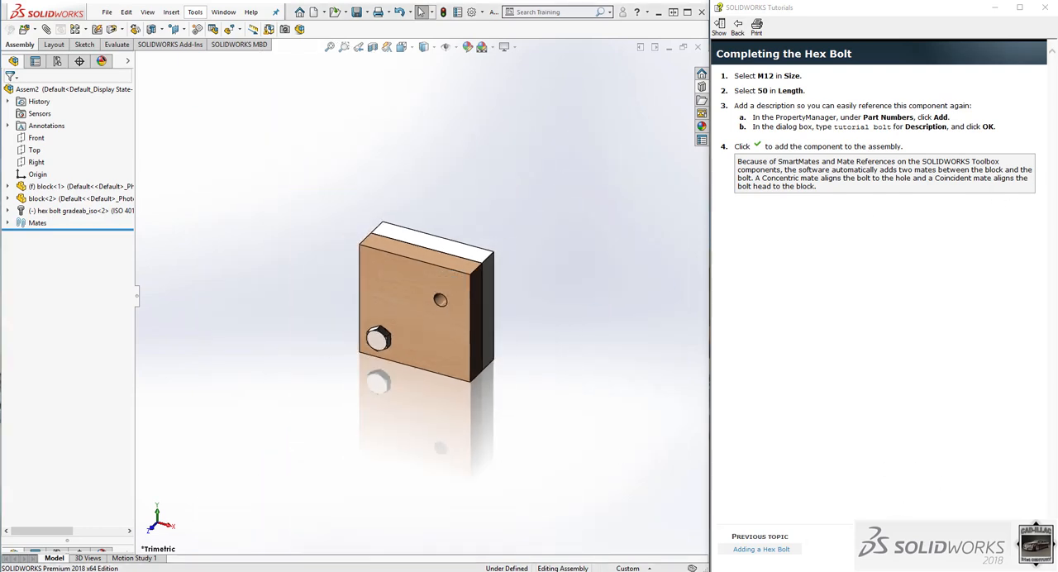
{"action": "left_click", "coordinate": [992, 549]}
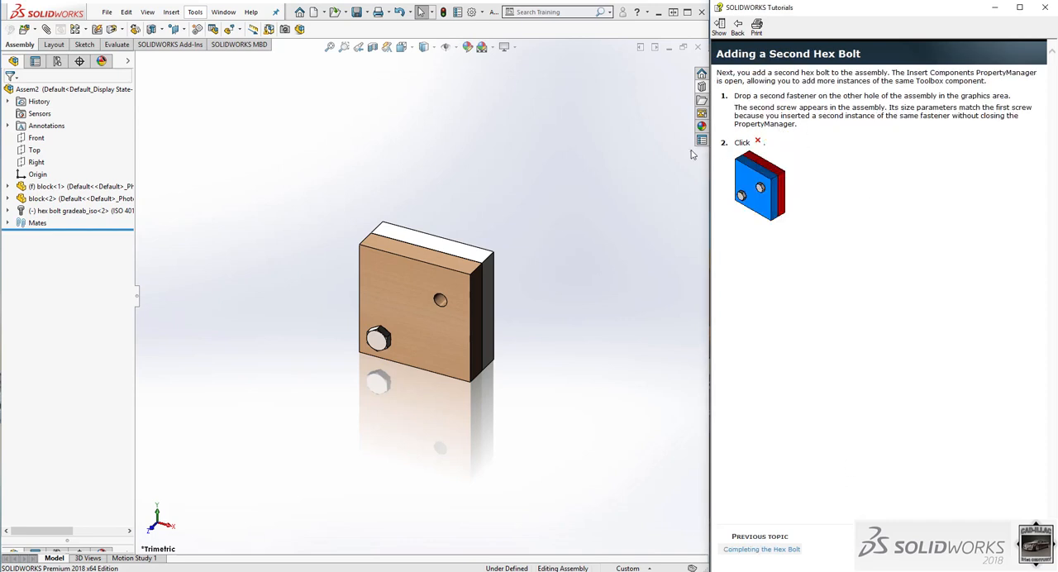
{"action": "left_click", "coordinate": [701, 86]}
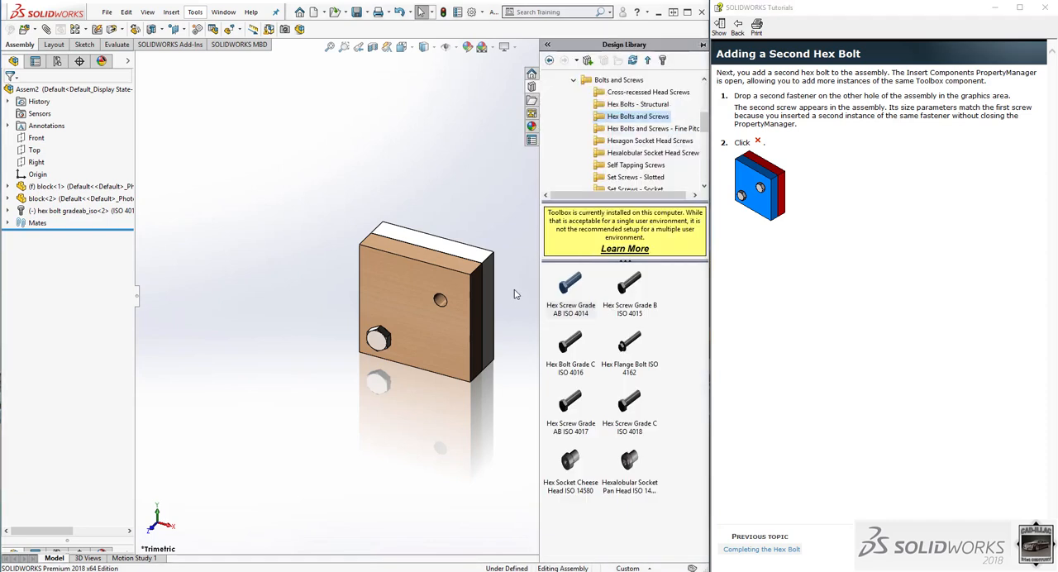
{"action": "scroll", "coordinate": [515, 295], "scroll_direction": "down", "scroll_amount": 4}
{"action": "mouse_move", "coordinate": [566, 296]}
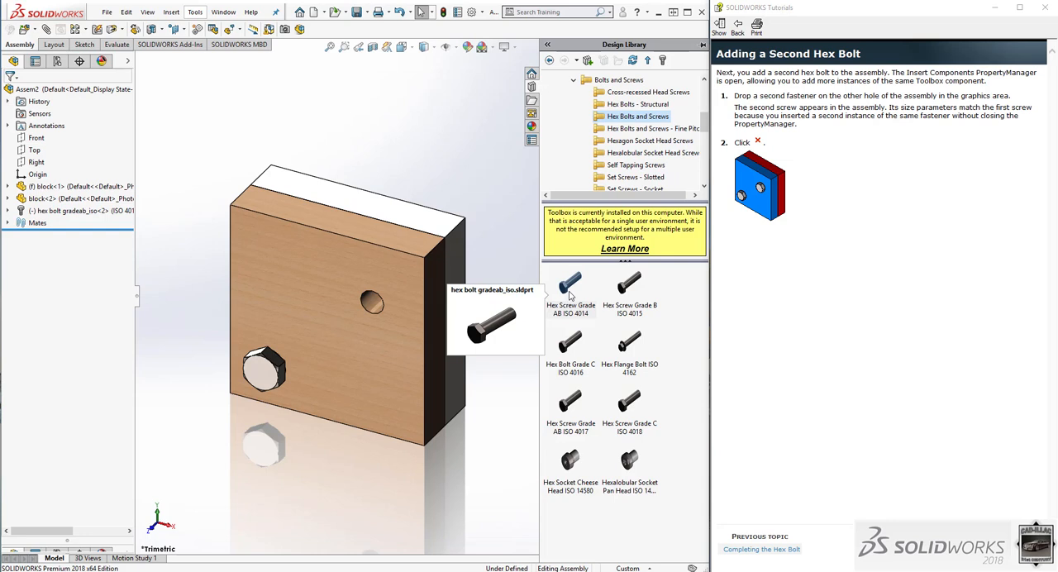
{"action": "left_click_drag", "start_coordinate": [568, 296], "coordinate": [373, 302]}
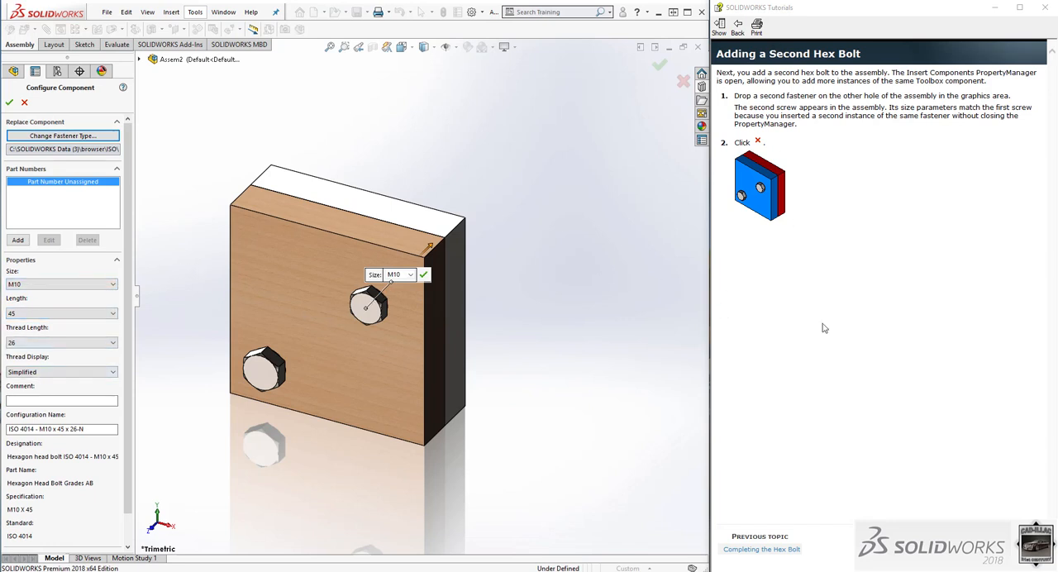
Advance the tutorial to Adding Nuts to the Assembly, set the upper bolt's size to M12 and finish inserting bolts.
{"action": "left_click", "coordinate": [995, 550]}
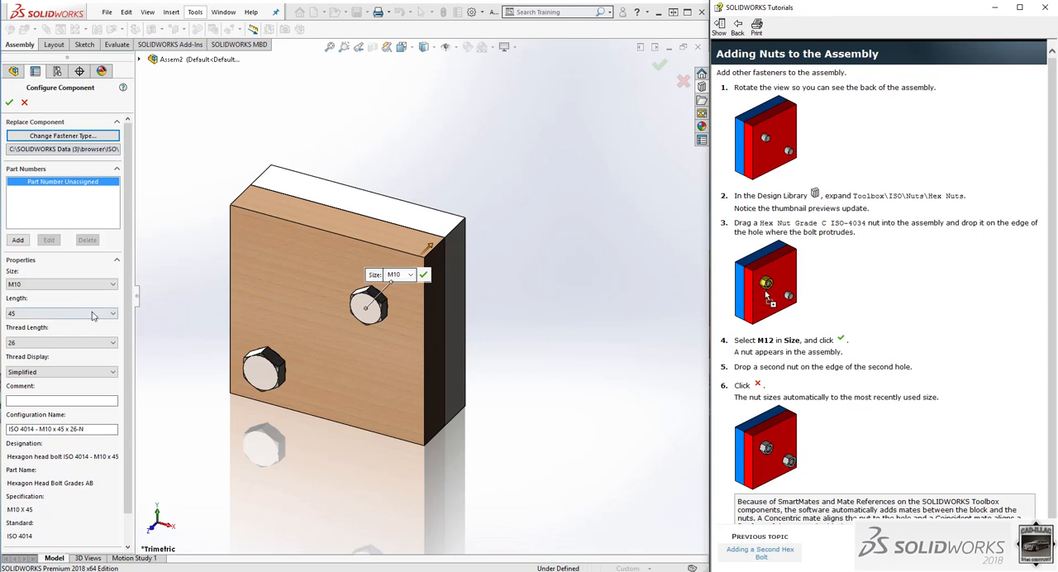
{"action": "left_click", "coordinate": [70, 284]}
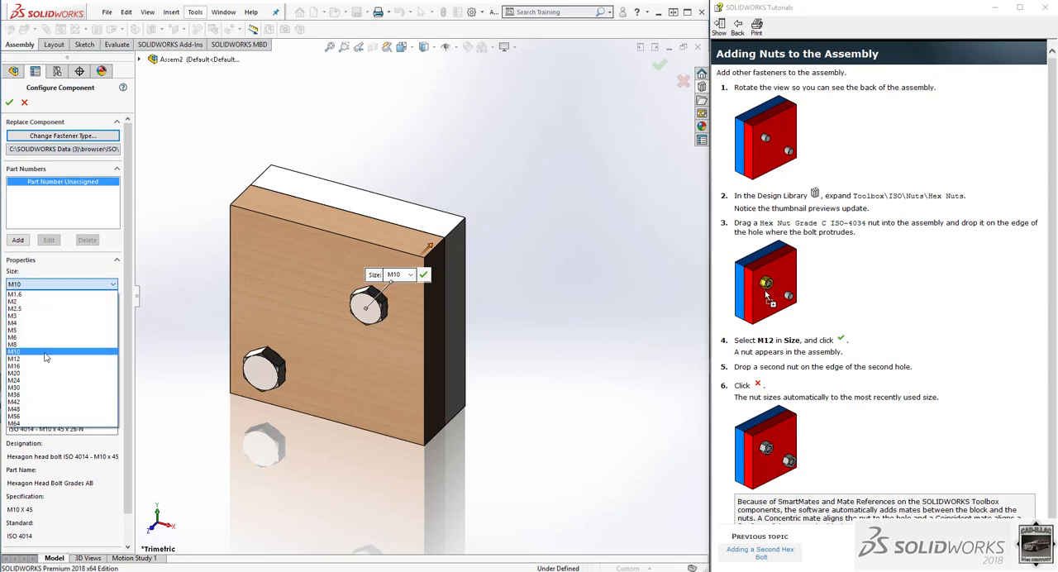
{"action": "left_click", "coordinate": [49, 337]}
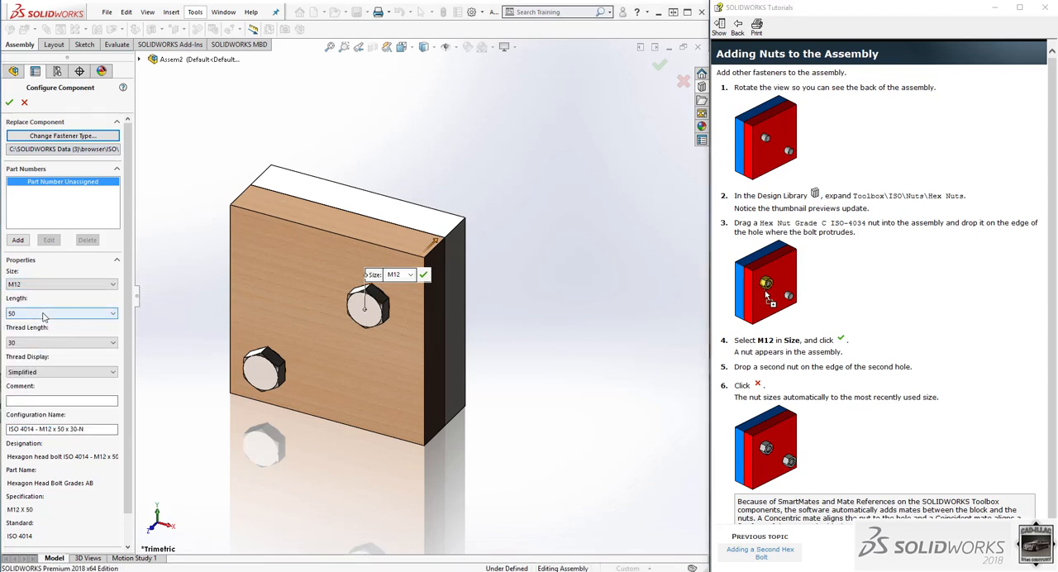
{"action": "scroll", "coordinate": [359, 323], "scroll_direction": "down", "scroll_amount": 1}
{"action": "middle_click_drag", "start_coordinate": [359, 323], "coordinate": [286, 313]}
{"action": "left_click", "coordinate": [9, 102]}
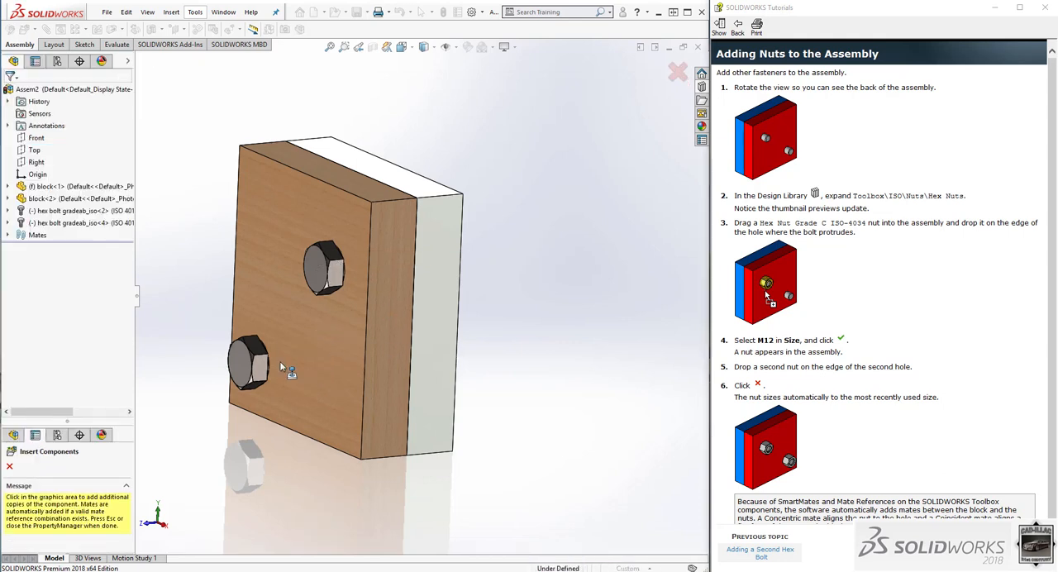
{"action": "left_click", "coordinate": [9, 468]}
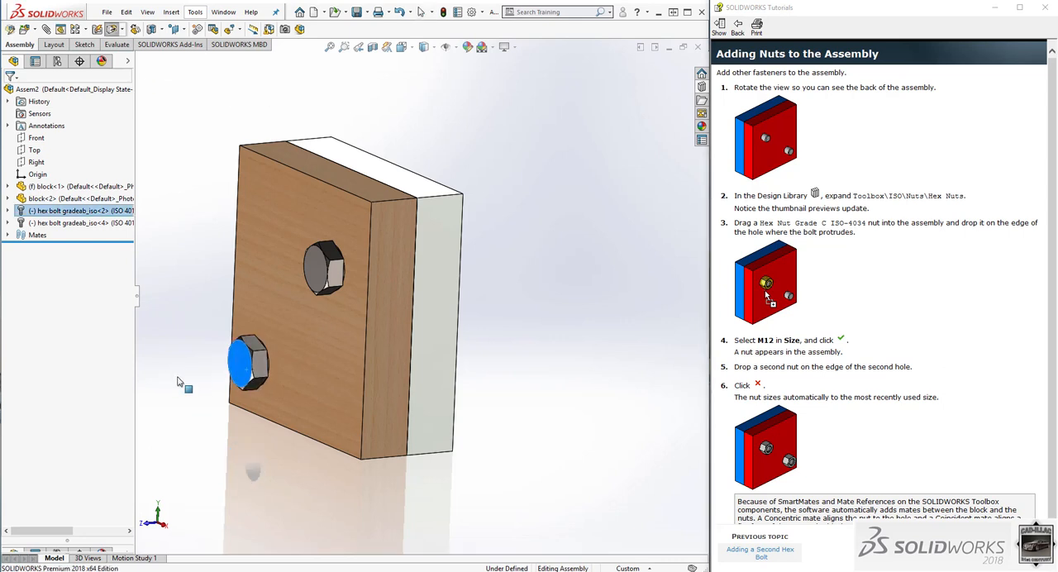
Turn the assembly to its back side and show the ISO Hex Nuts folder of the Toolbox in the Design Library.
{"action": "left_click", "coordinate": [334, 277]}
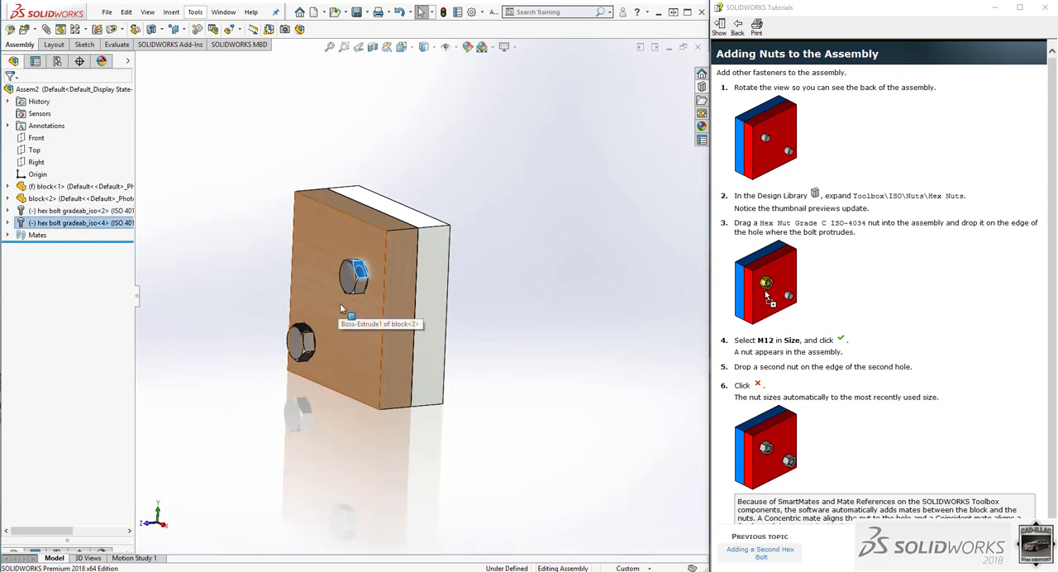
{"action": "middle_click_drag", "start_coordinate": [335, 302], "coordinate": [376, 283]}
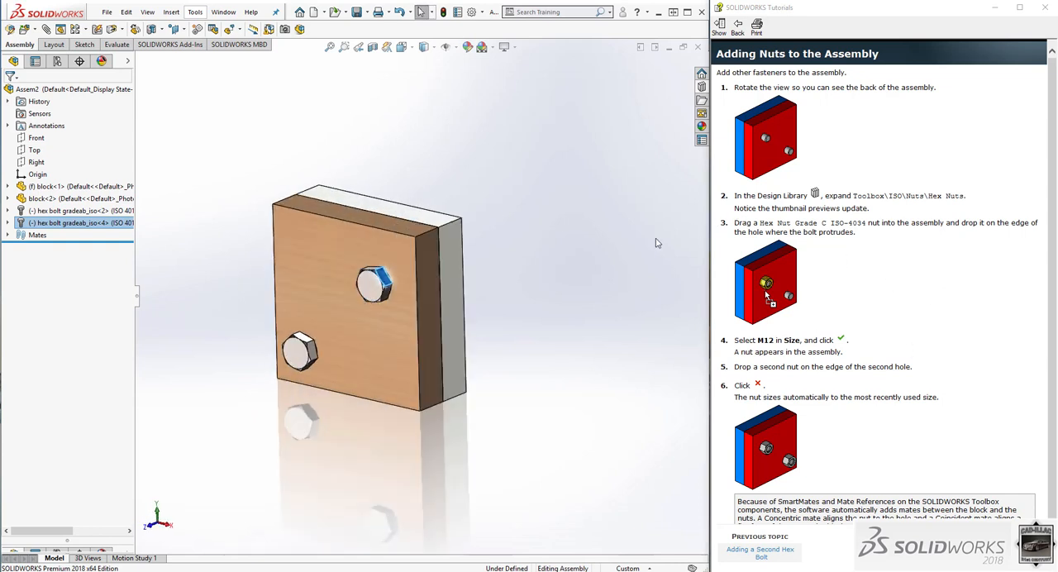
{"action": "middle_click_drag", "start_coordinate": [645, 240], "coordinate": [588, 247]}
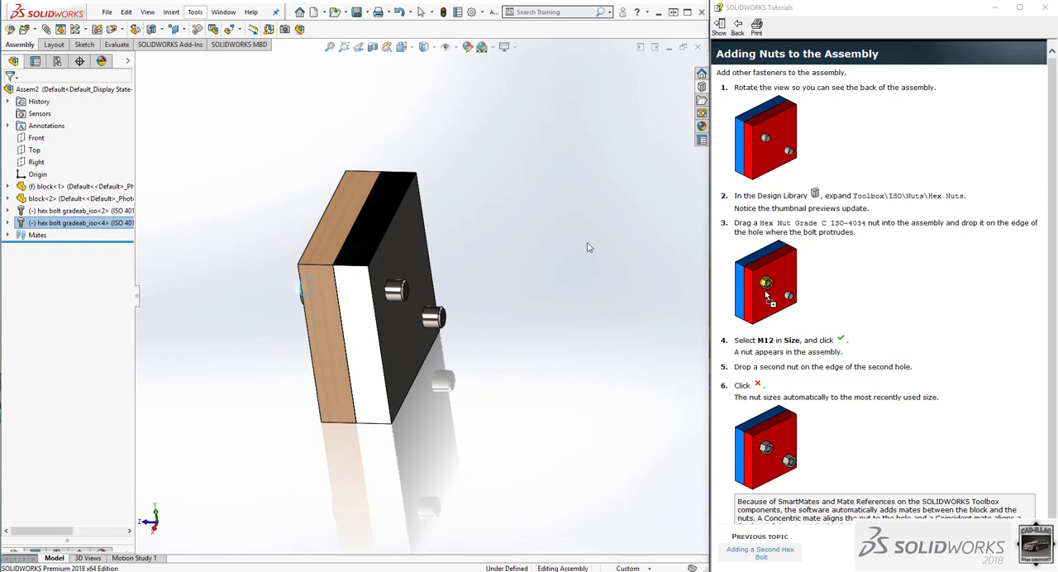
{"action": "left_click", "coordinate": [701, 86]}
{"action": "middle_click_drag", "start_coordinate": [403, 323], "coordinate": [380, 271]}
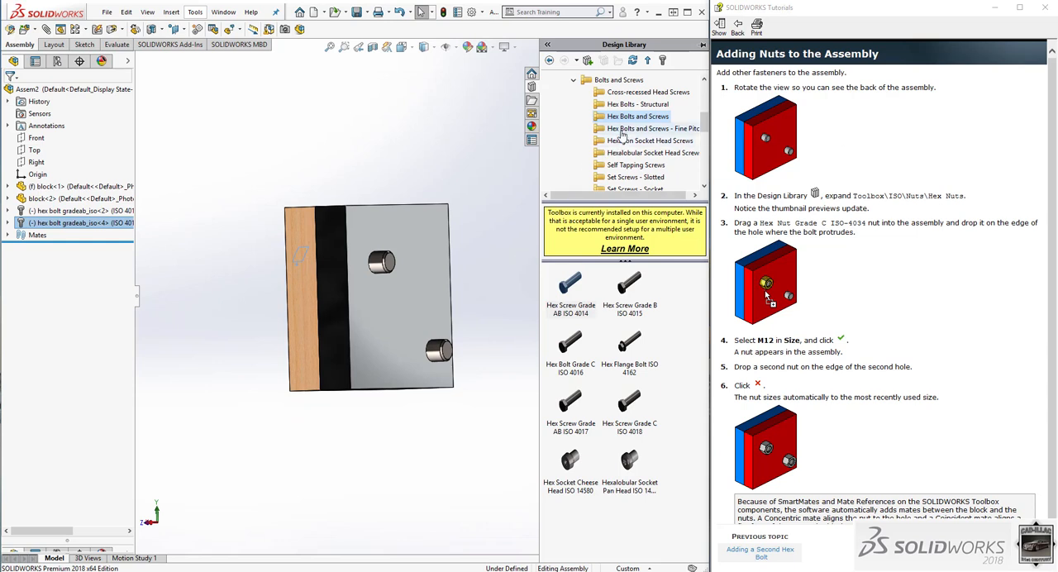
{"action": "scroll", "coordinate": [615, 136], "scroll_direction": "up", "scroll_amount": 3}
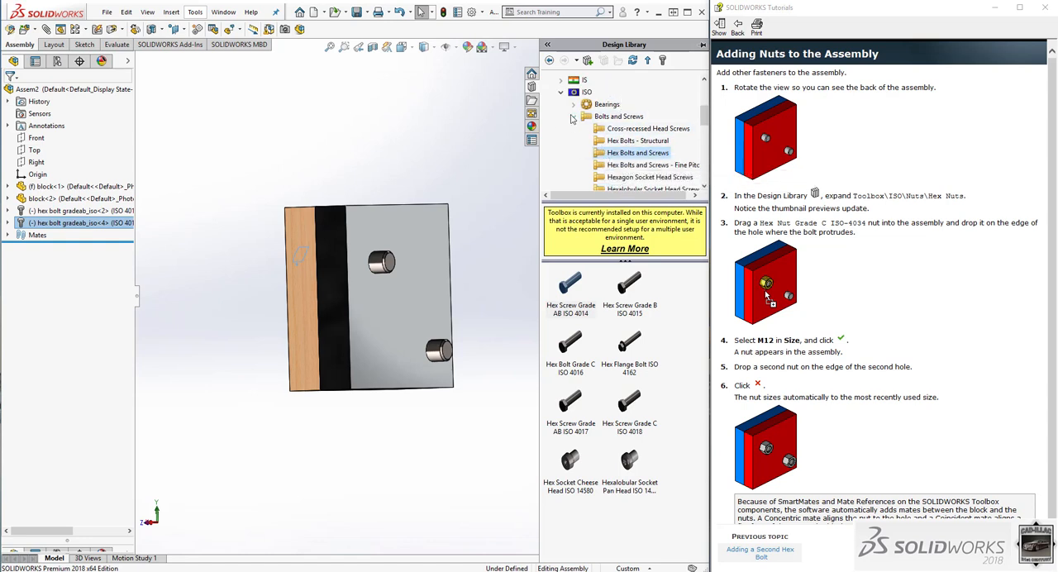
{"action": "left_click", "coordinate": [573, 117]}
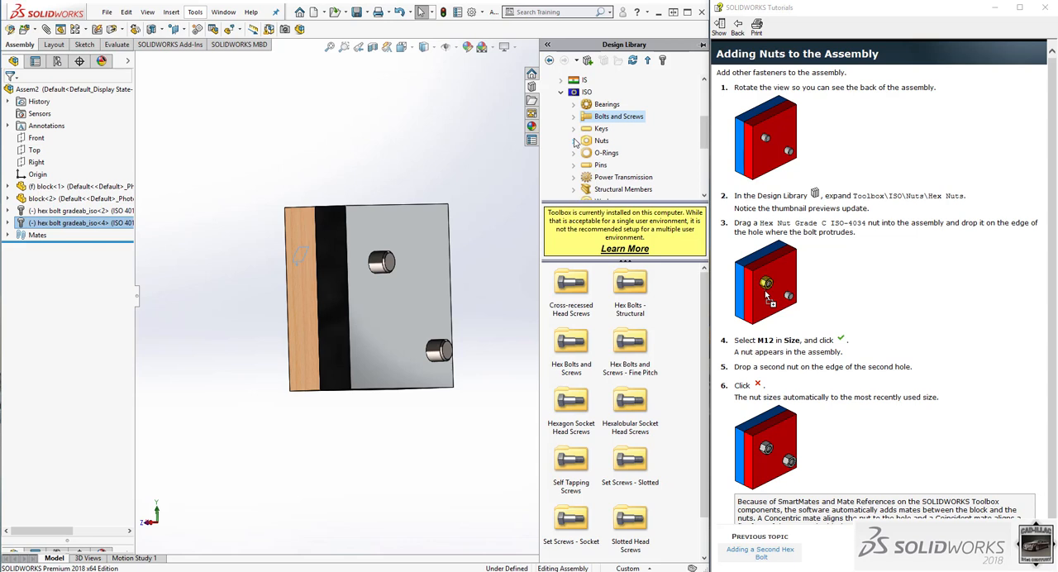
{"action": "left_click", "coordinate": [573, 141]}
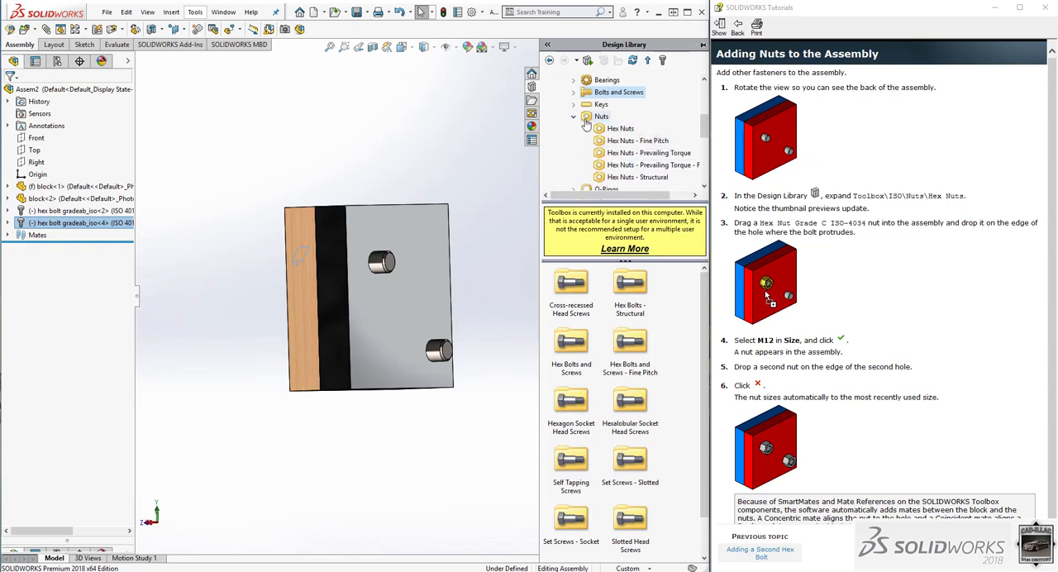
{"action": "left_click", "coordinate": [616, 129]}
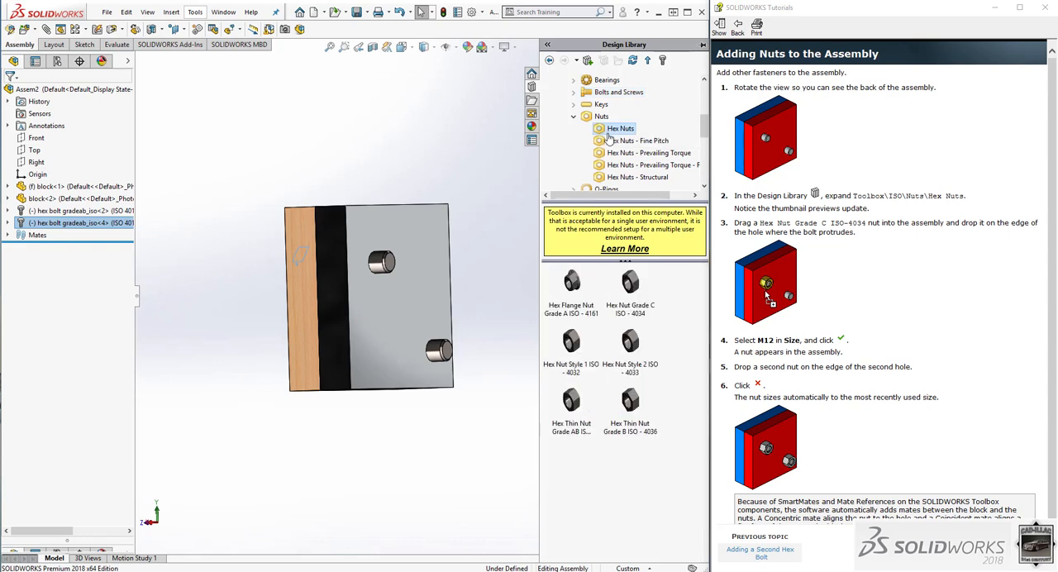
Insert a Hex Nut Grade C ISO-4034 on the upper bolt where it protrudes from the back, with size M12.
{"action": "mouse_move", "coordinate": [579, 294]}
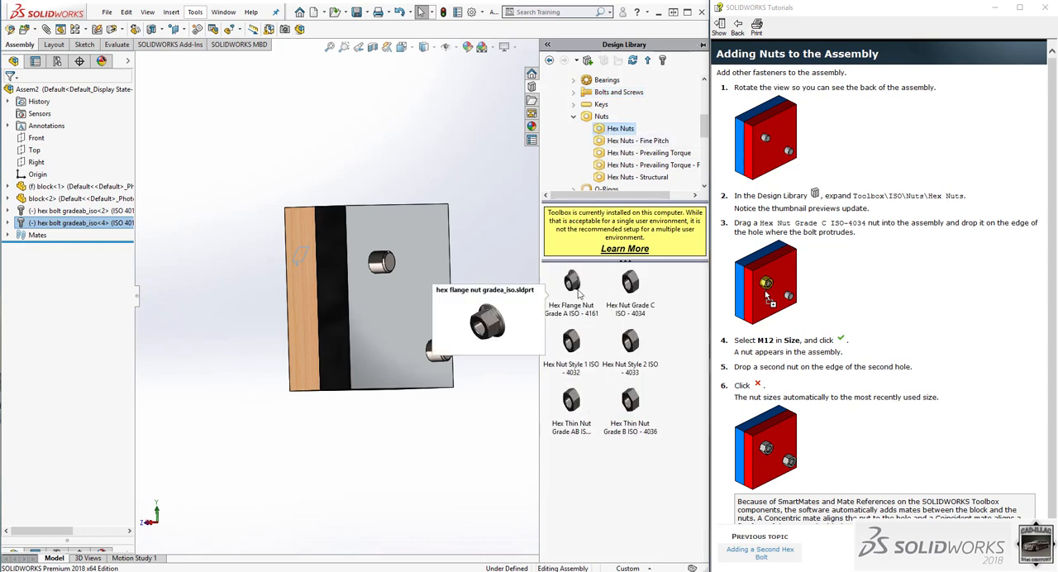
{"action": "mouse_move", "coordinate": [639, 296]}
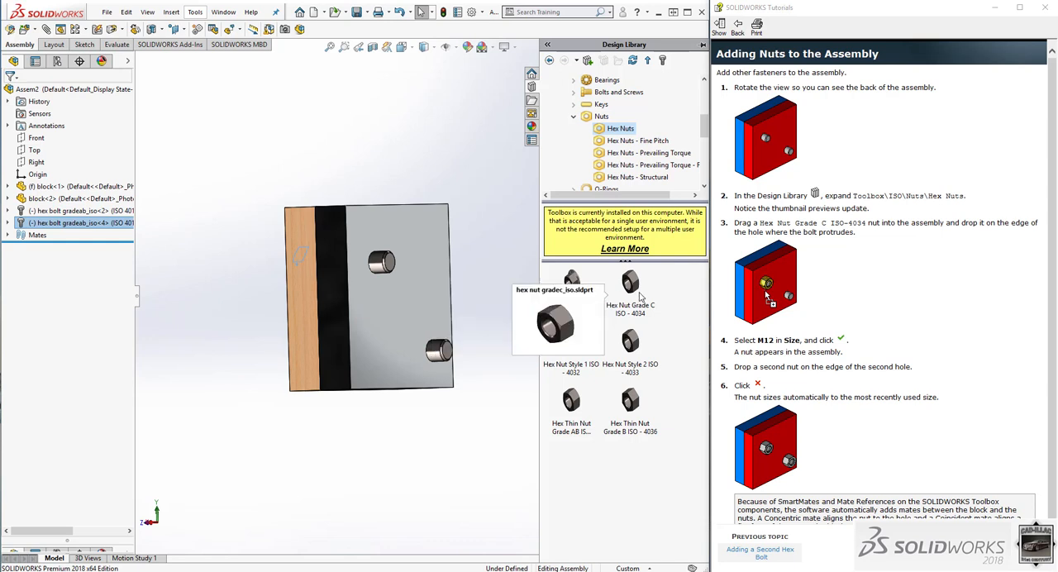
{"action": "left_click_drag", "start_coordinate": [639, 295], "coordinate": [410, 279]}
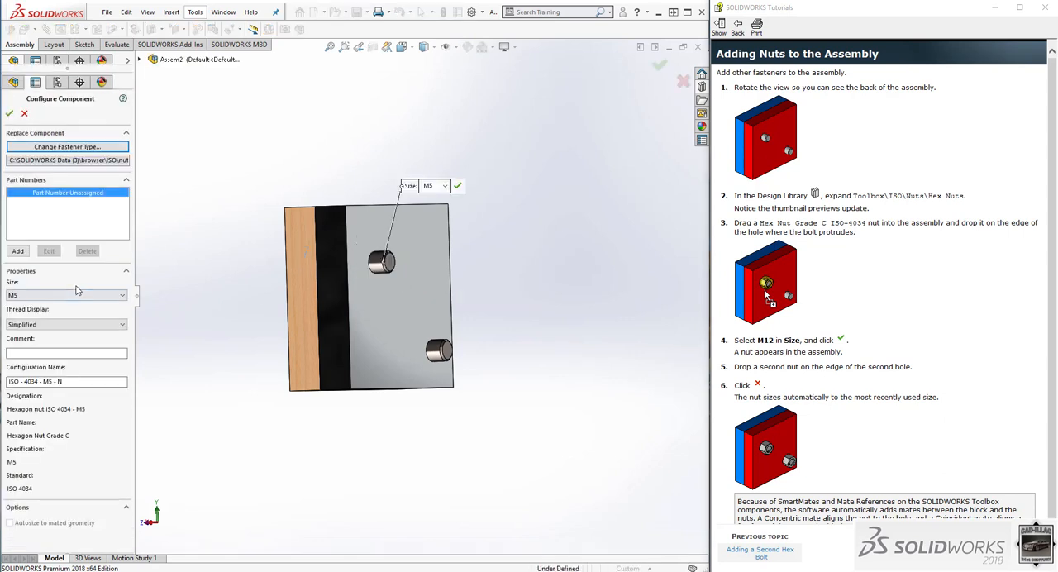
{"action": "left_click", "coordinate": [77, 295]}
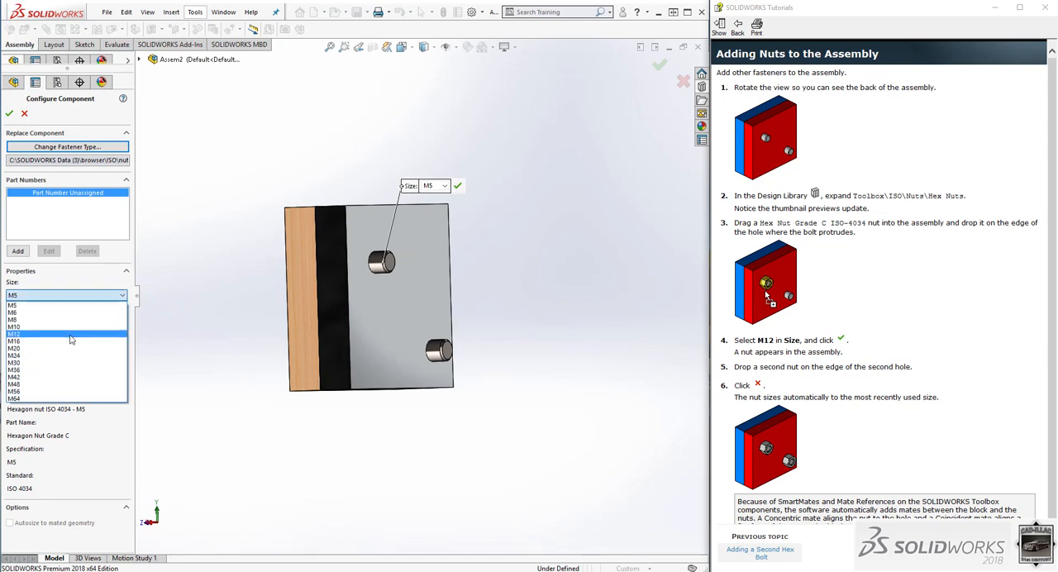
{"action": "left_click", "coordinate": [71, 334]}
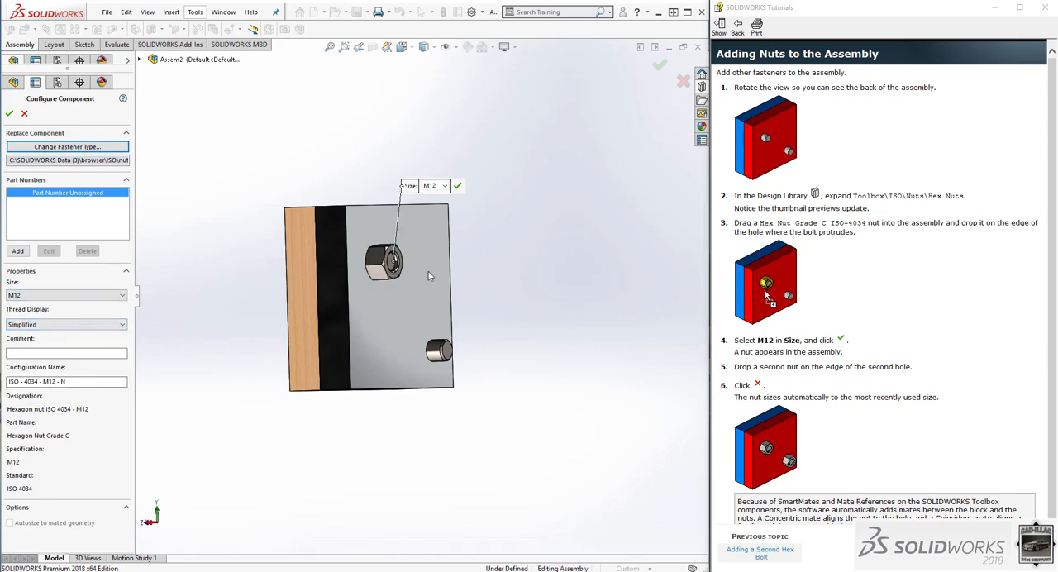
{"action": "middle_click_drag", "start_coordinate": [430, 276], "coordinate": [432, 314]}
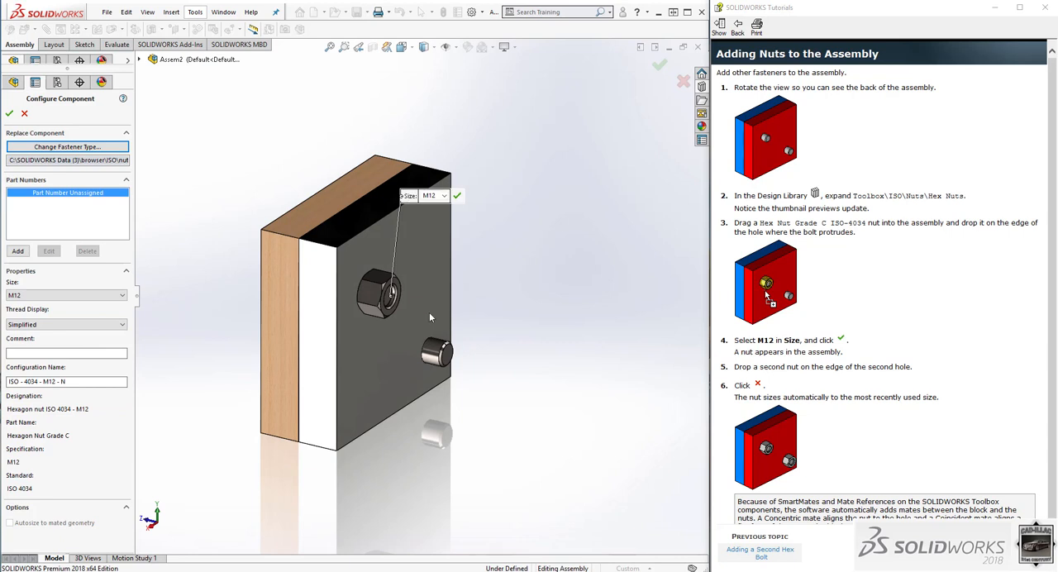
{"action": "left_click", "coordinate": [9, 113]}
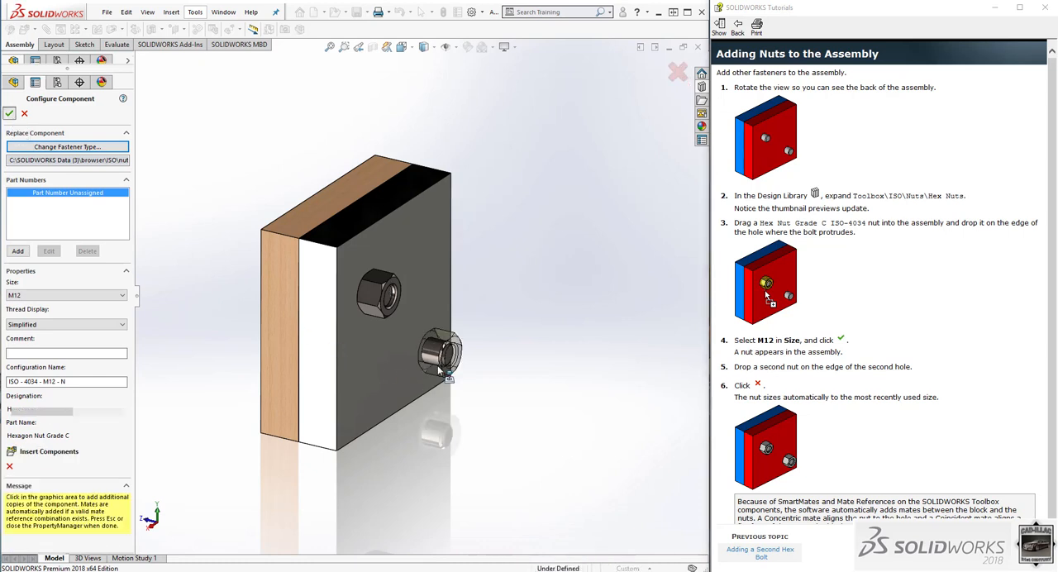
Place a second M12 hex nut on the lower bolt's protruding end and finish inserting components.
{"action": "mouse_move", "coordinate": [444, 359]}
{"action": "middle_mouse_down"}
{"action": "mouse_move", "coordinate": [425, 338]}
{"action": "mouse_move", "coordinate": [429, 347]}
{"action": "middle_mouse_up"}
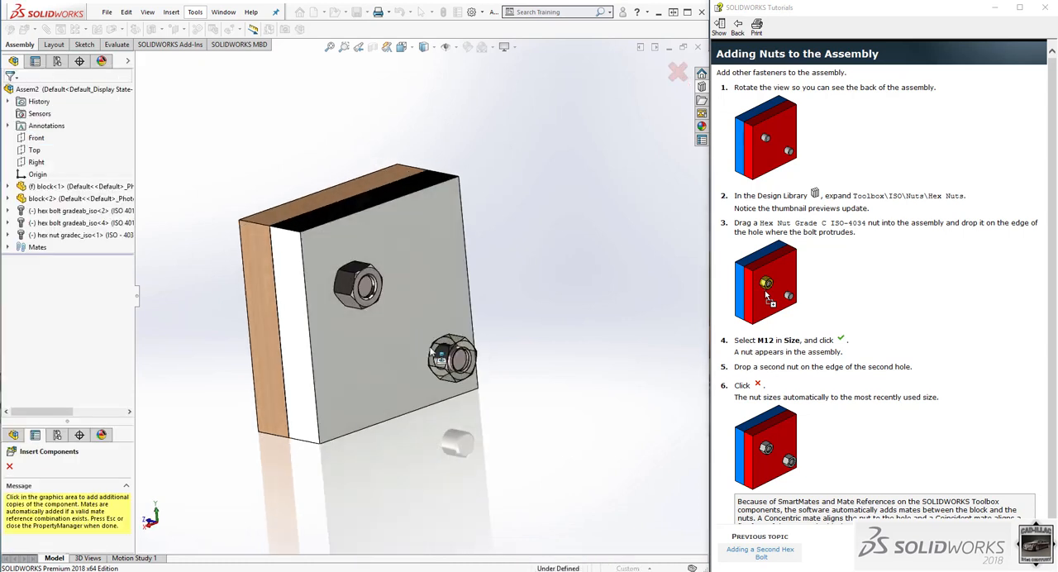
{"action": "left_click", "coordinate": [432, 354]}
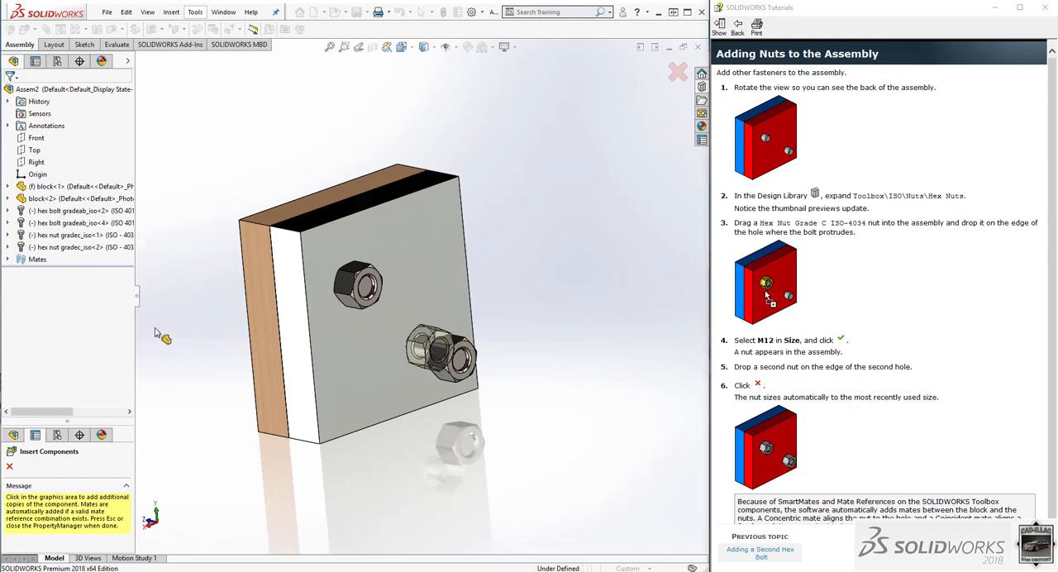
{"action": "left_click", "coordinate": [9, 467]}
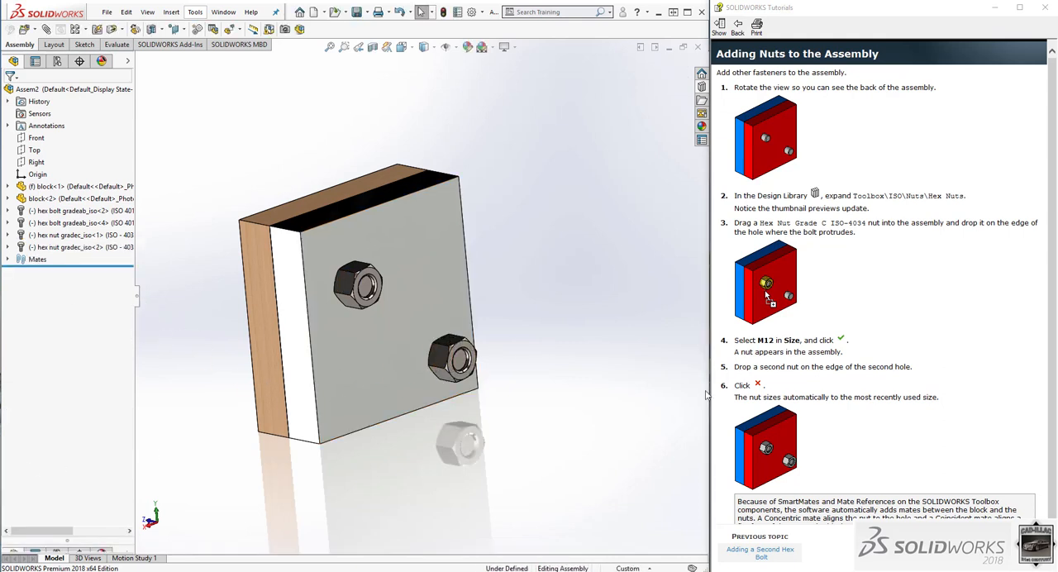
Advance the tutorial to Changing the Length of the Bolts and set the upper bolt's length to 60 with Edit Toolbox components.
{"action": "scroll", "coordinate": [879, 407], "scroll_direction": "down", "scroll_amount": 1}
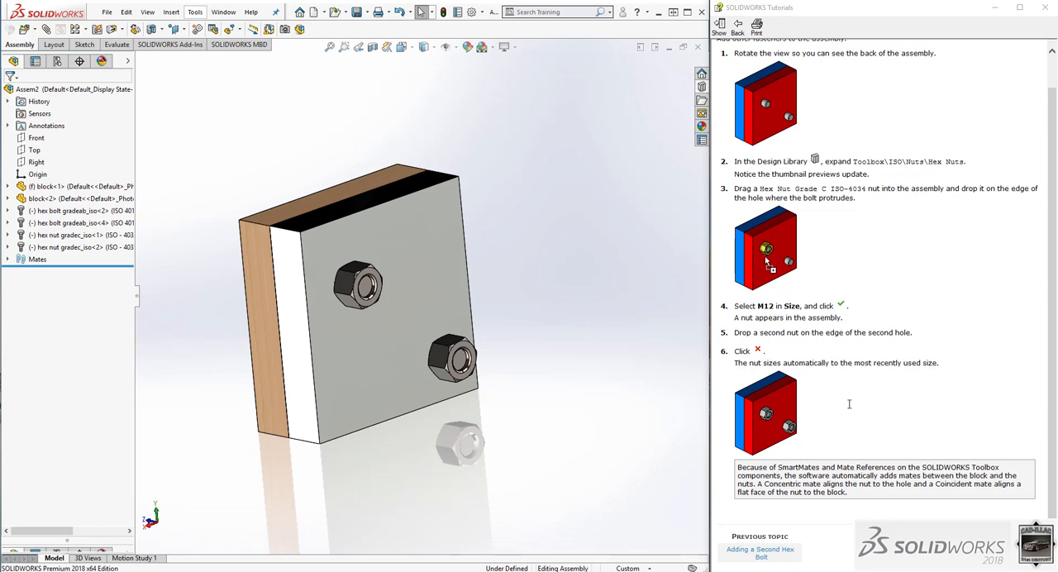
{"action": "left_click", "coordinate": [998, 552]}
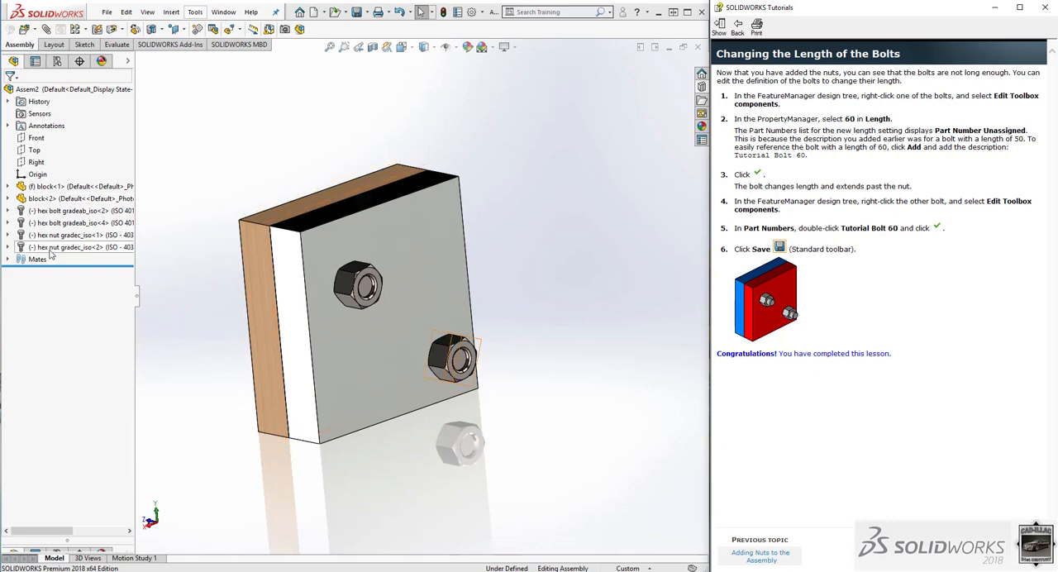
{"action": "scroll", "coordinate": [286, 279], "scroll_direction": "up", "scroll_amount": 1}
{"action": "mouse_move", "coordinate": [279, 269]}
{"action": "middle_mouse_down"}
{"action": "mouse_move", "coordinate": [279, 198]}
{"action": "mouse_move", "coordinate": [275, 259]}
{"action": "middle_mouse_up"}
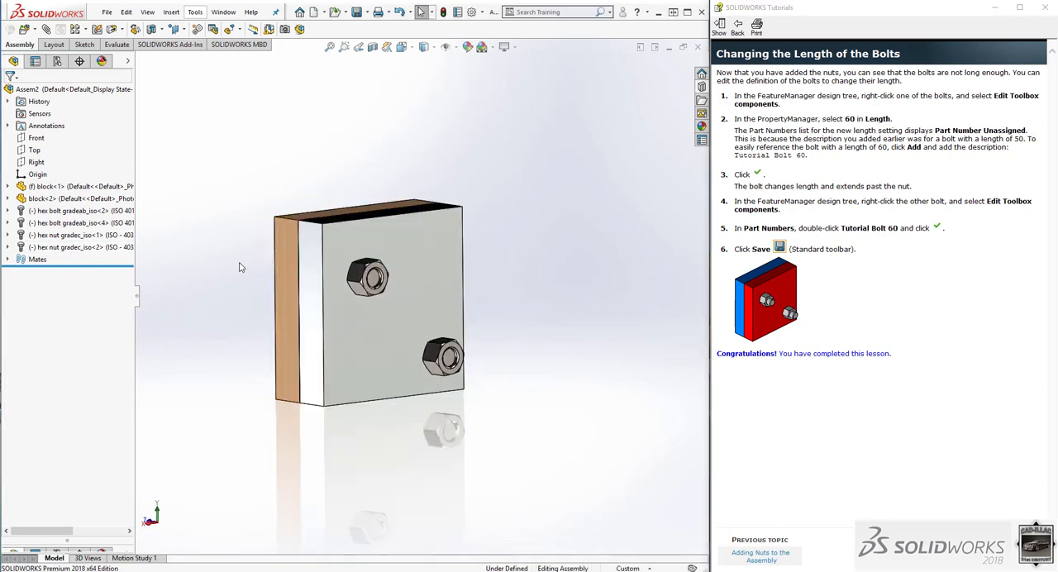
{"action": "scroll", "coordinate": [238, 270], "scroll_direction": "down", "scroll_amount": 1}
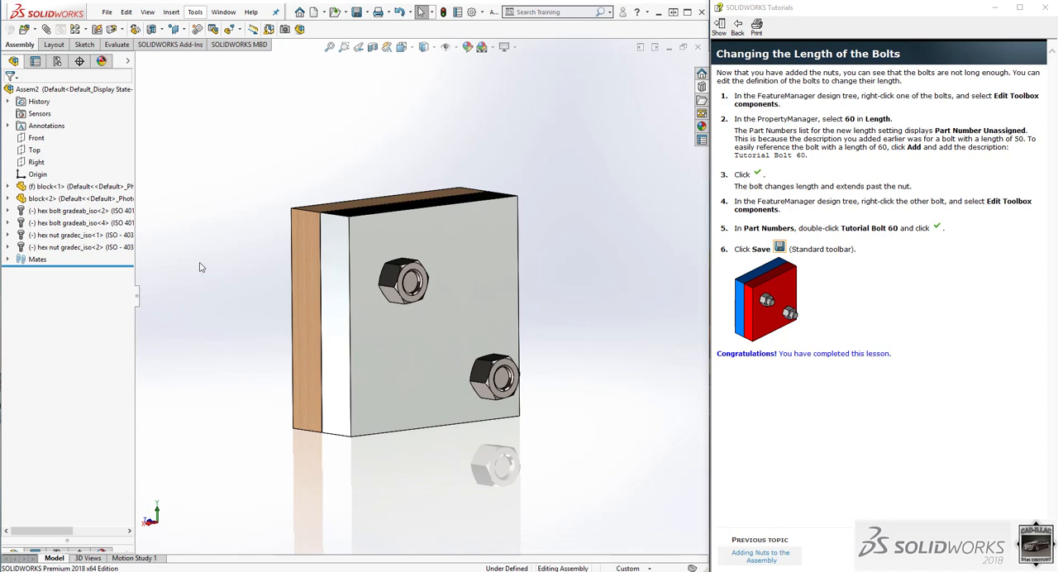
{"action": "right_click", "coordinate": [67, 222]}
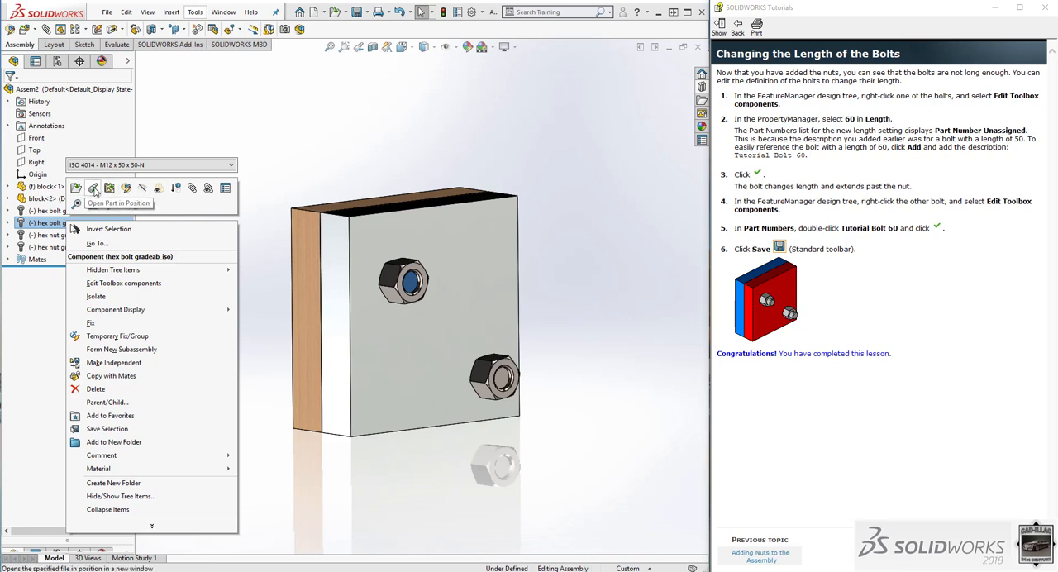
{"action": "left_click", "coordinate": [123, 283]}
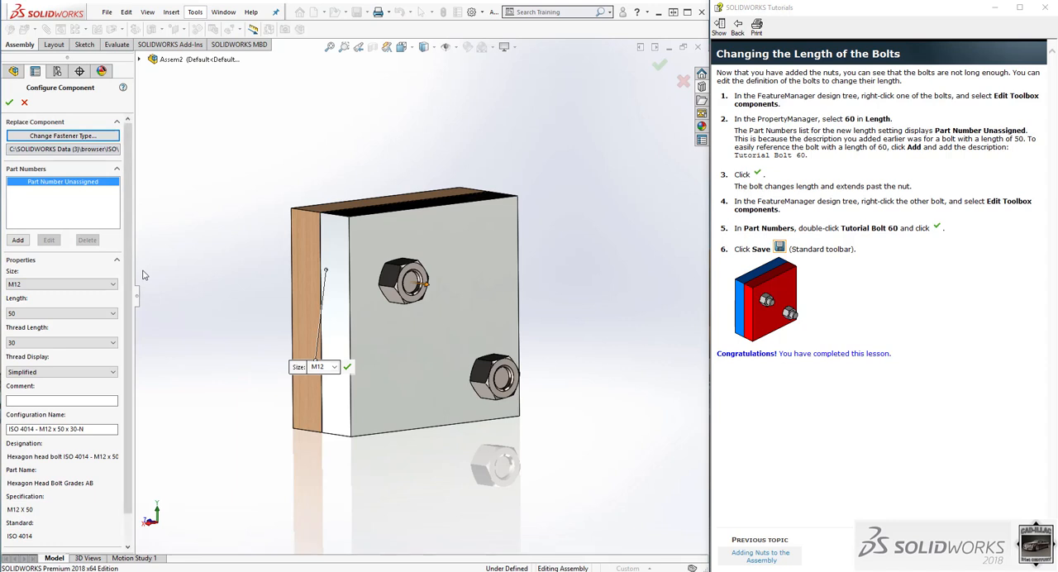
{"action": "left_click", "coordinate": [56, 314]}
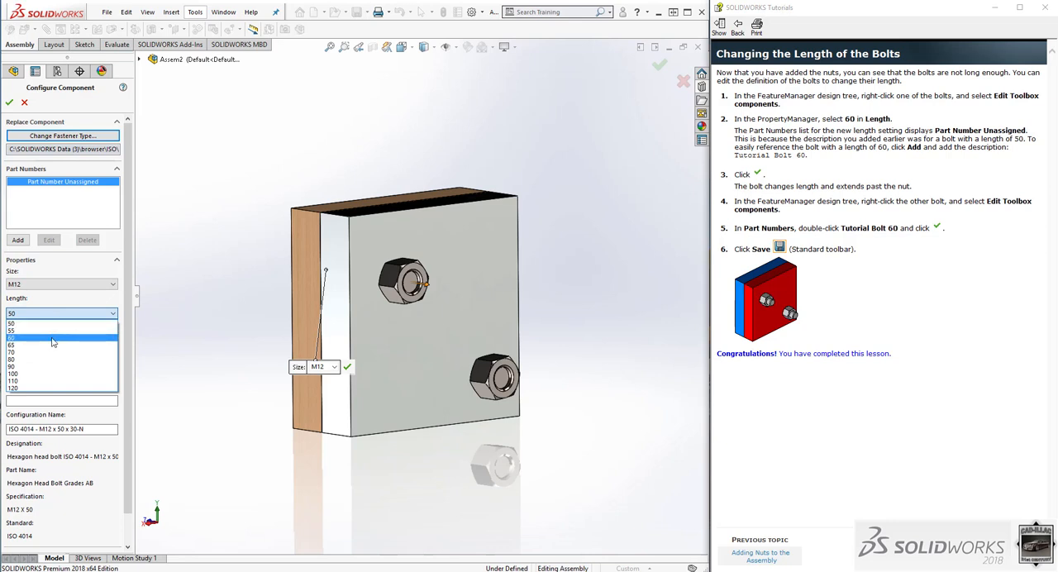
{"action": "left_click", "coordinate": [52, 338]}
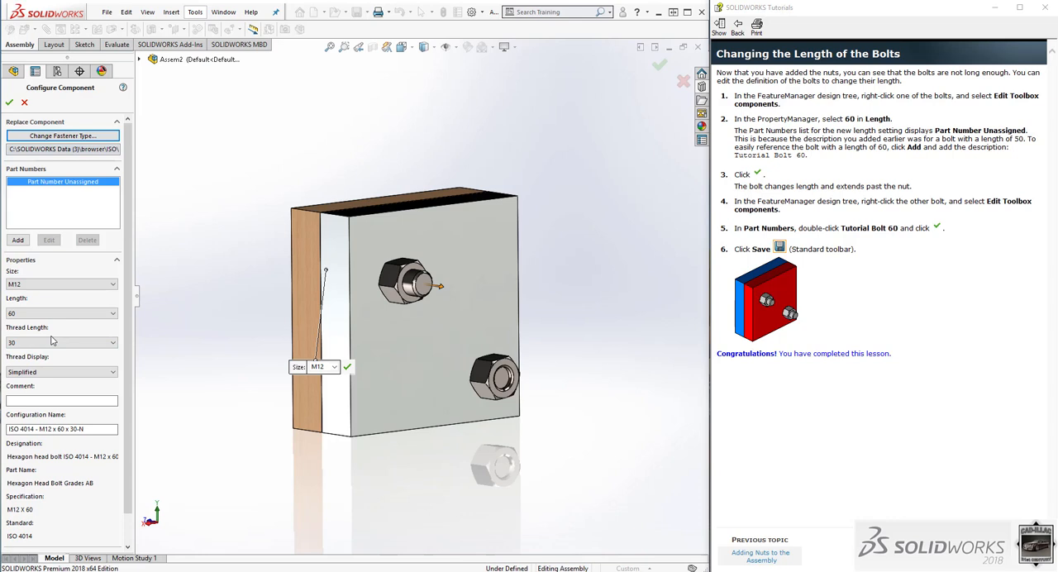
{"action": "left_click", "coordinate": [9, 102]}
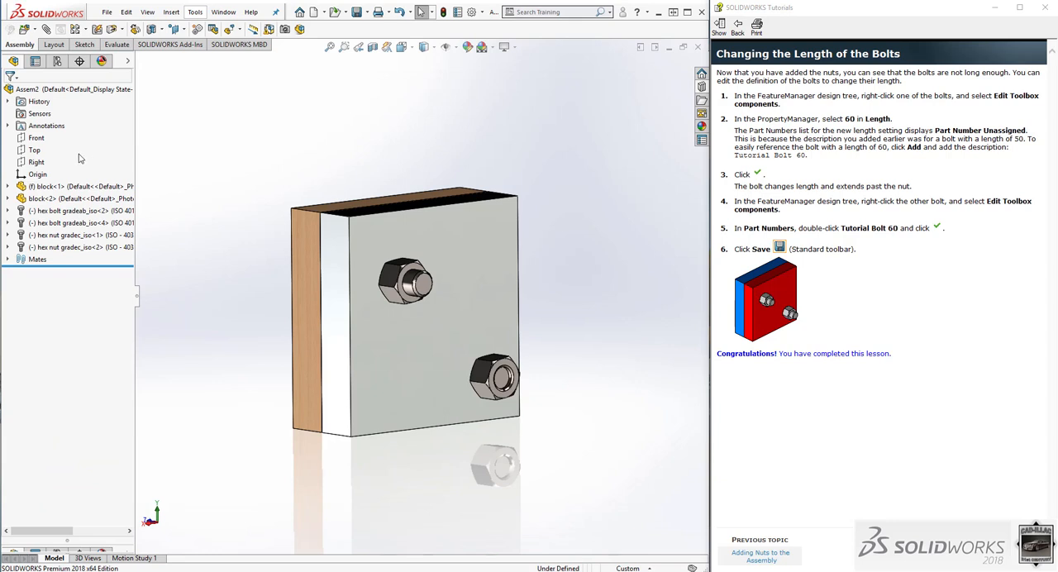
Edit the lower bolt's Toolbox definition and set its length to 60.
{"action": "left_click", "coordinate": [69, 212]}
{"action": "right_click", "coordinate": [68, 212]}
{"action": "left_click", "coordinate": [97, 283]}
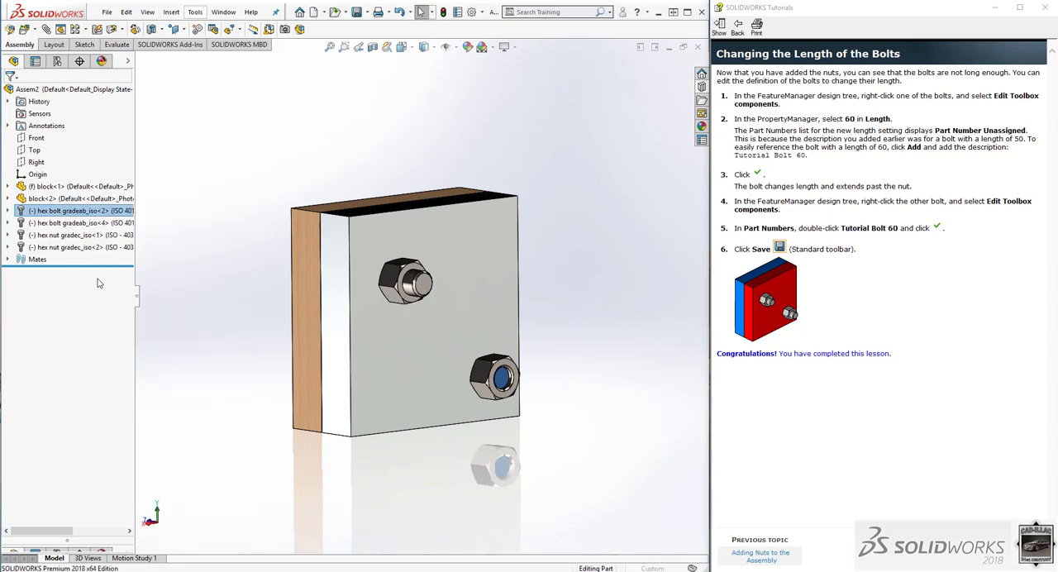
{"action": "left_click", "coordinate": [86, 343]}
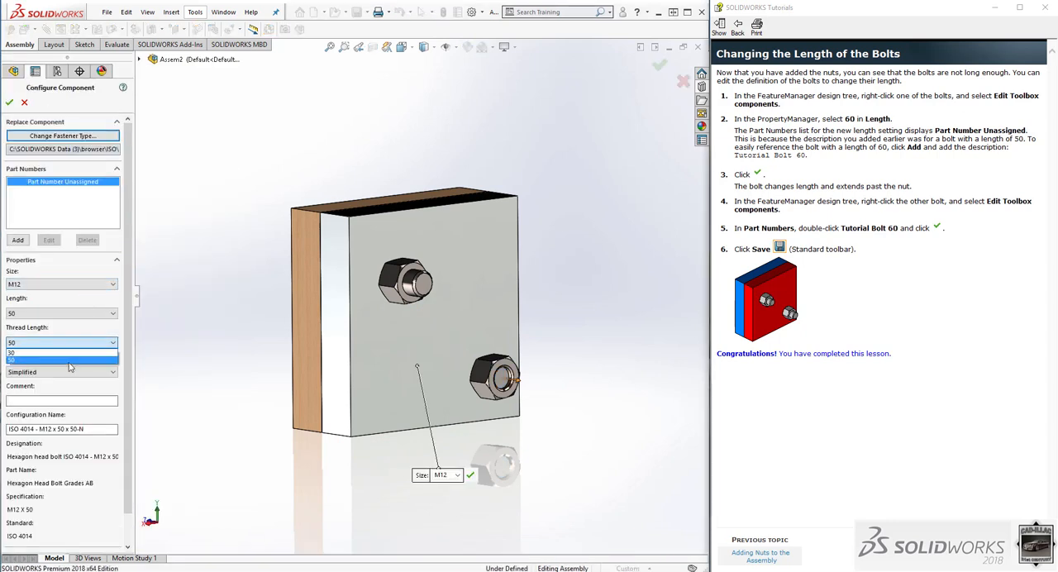
{"action": "left_click", "coordinate": [71, 360]}
{"action": "left_click", "coordinate": [76, 314]}
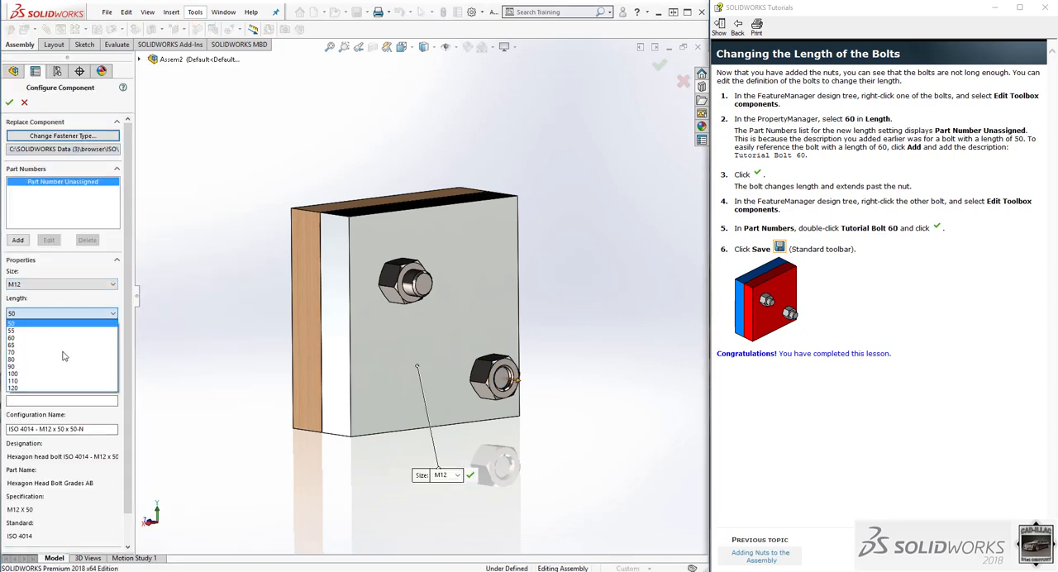
{"action": "left_click", "coordinate": [62, 338]}
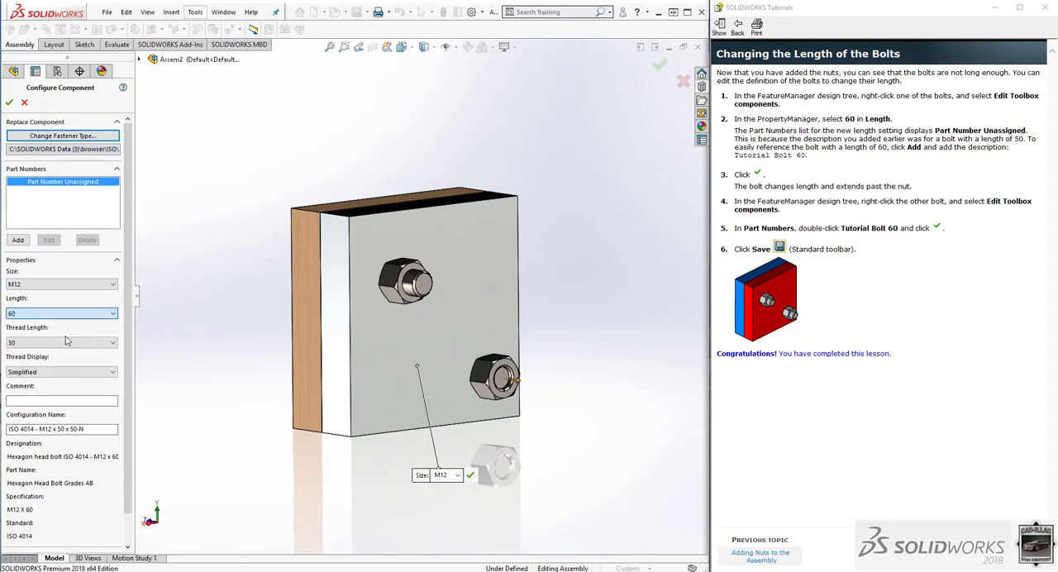
{"action": "left_click", "coordinate": [8, 103]}
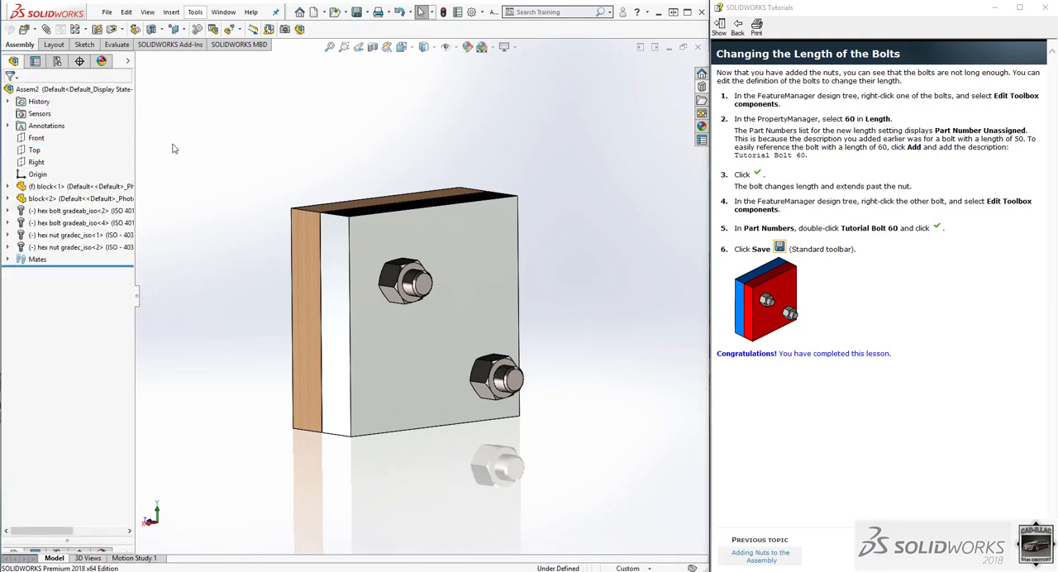